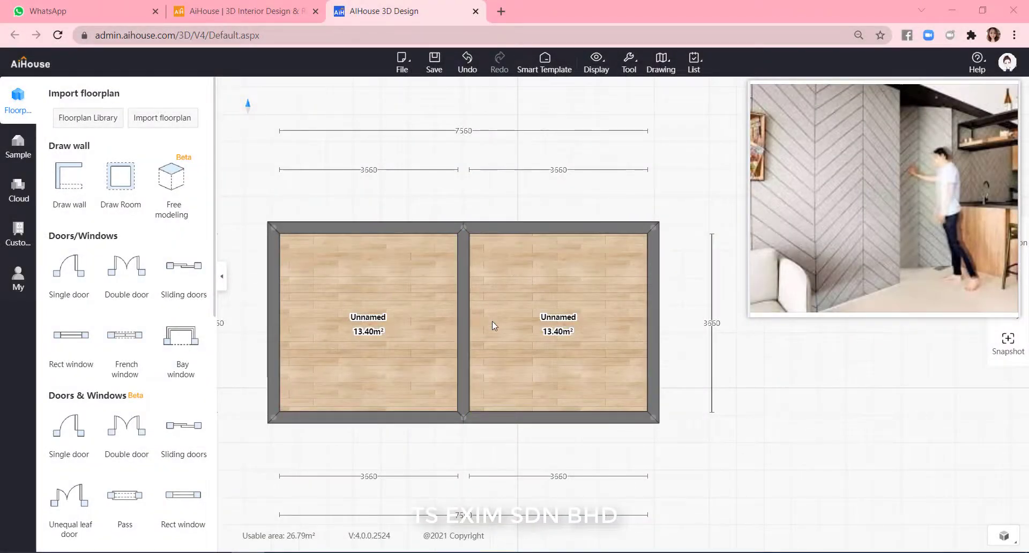
Place a square doorway in the wall between the two rooms, 1000 mm from the upper wall
scroll(128, 375, down, 8)
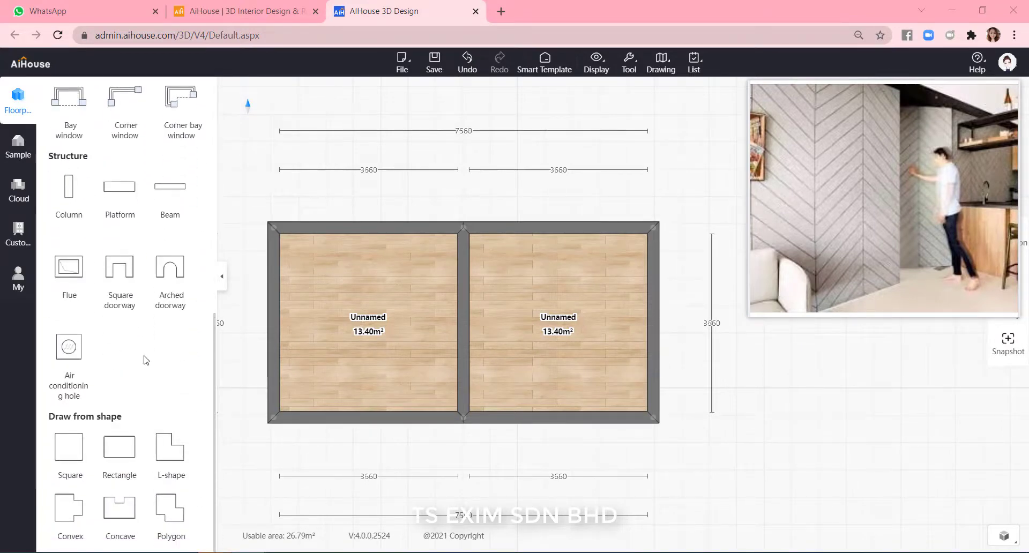
drag(130, 273, 460, 304)
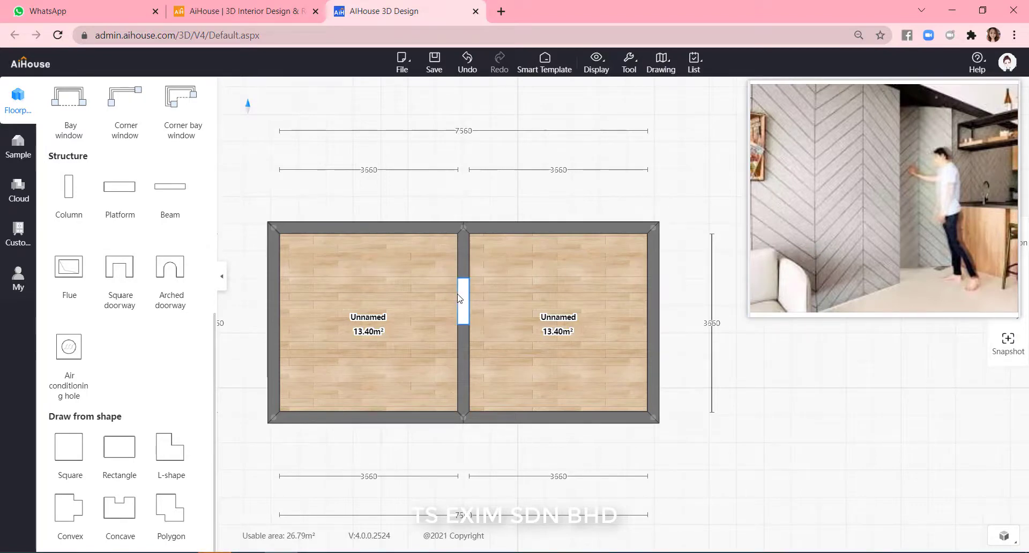
click(458, 299)
click(451, 259)
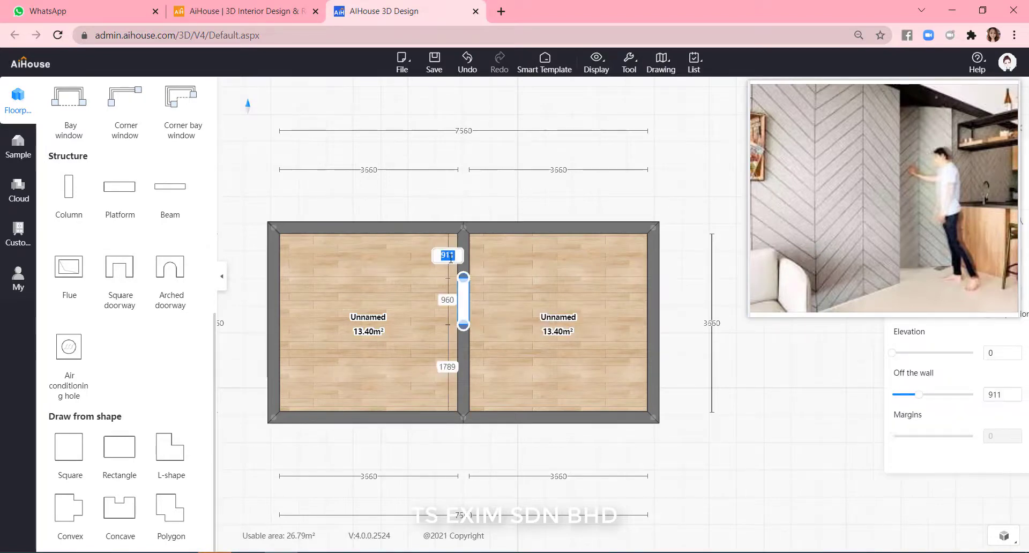
text(1000)
key(Return)
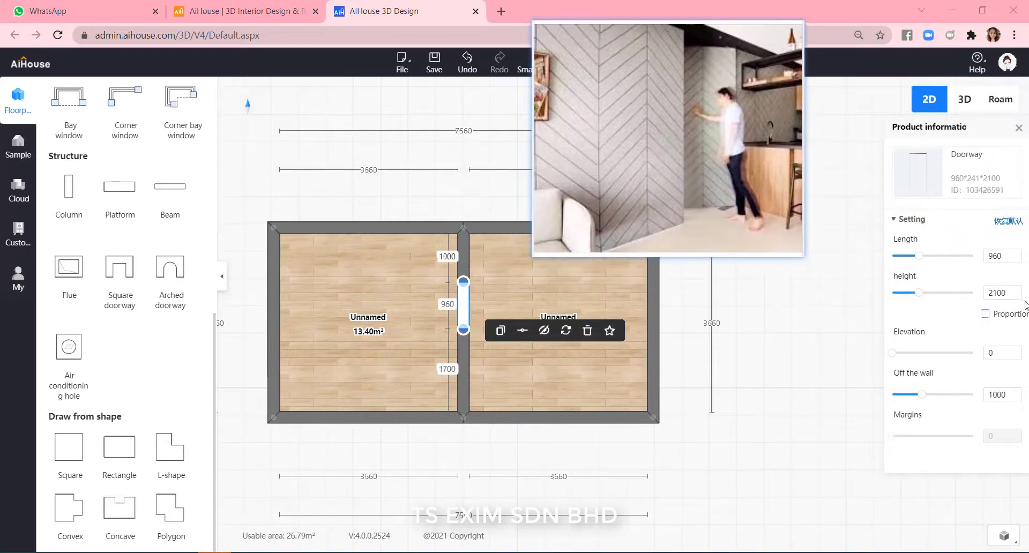
Set the doorway's length to 900 mm, its height to 2800 mm and its distance from the upper wall to 1000 mm
drag(1009, 257, 961, 254)
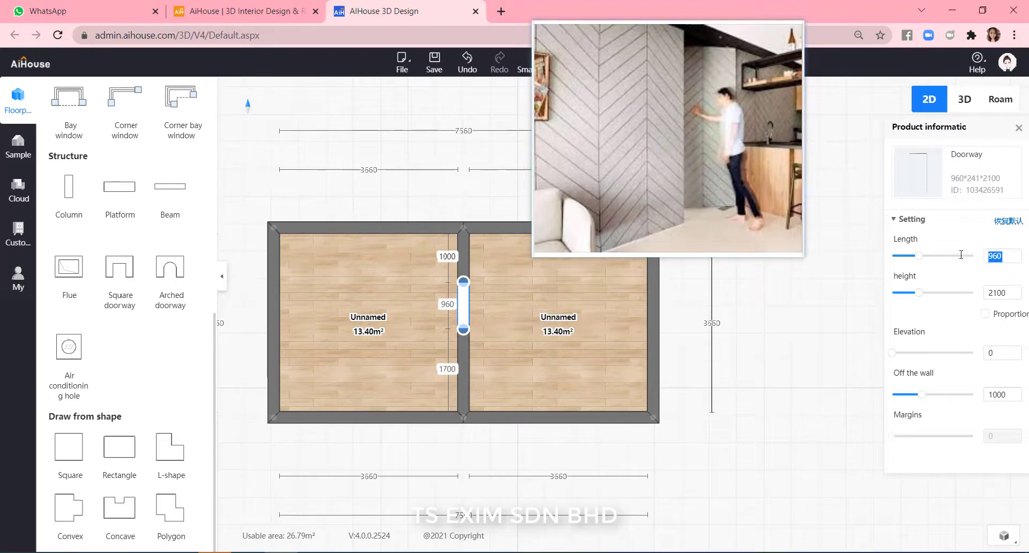
text(9003)
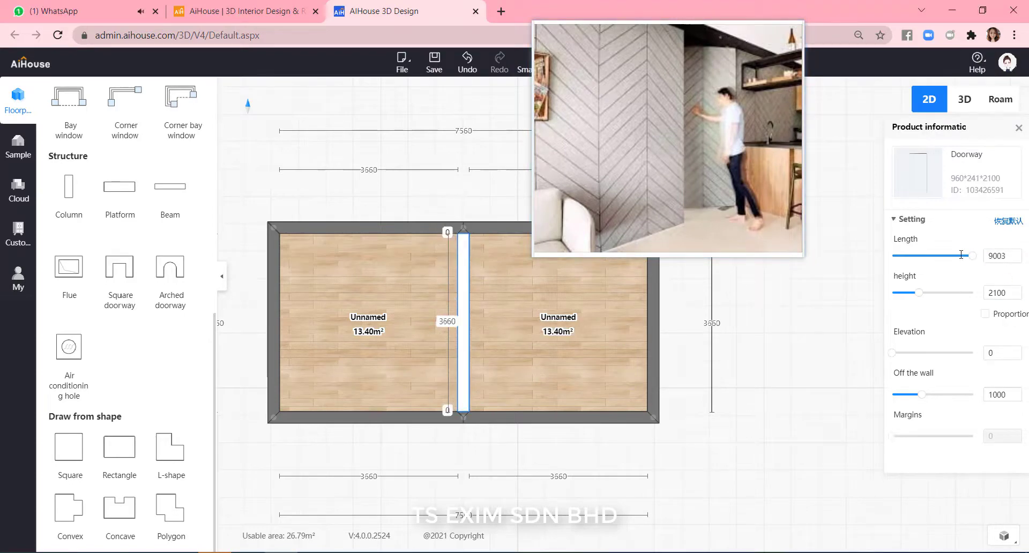
key(BackSpace)
drag(1008, 292, 983, 293)
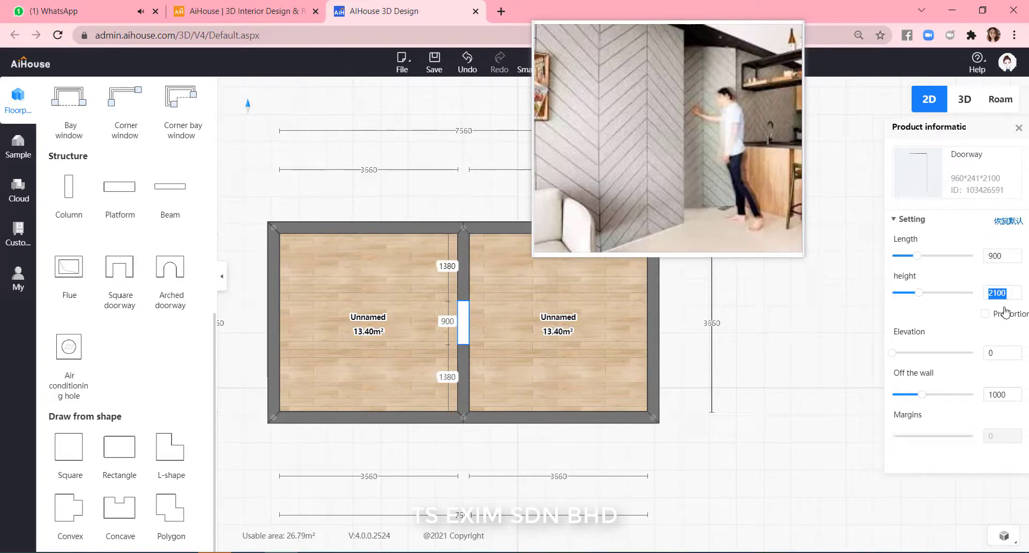
text(28)
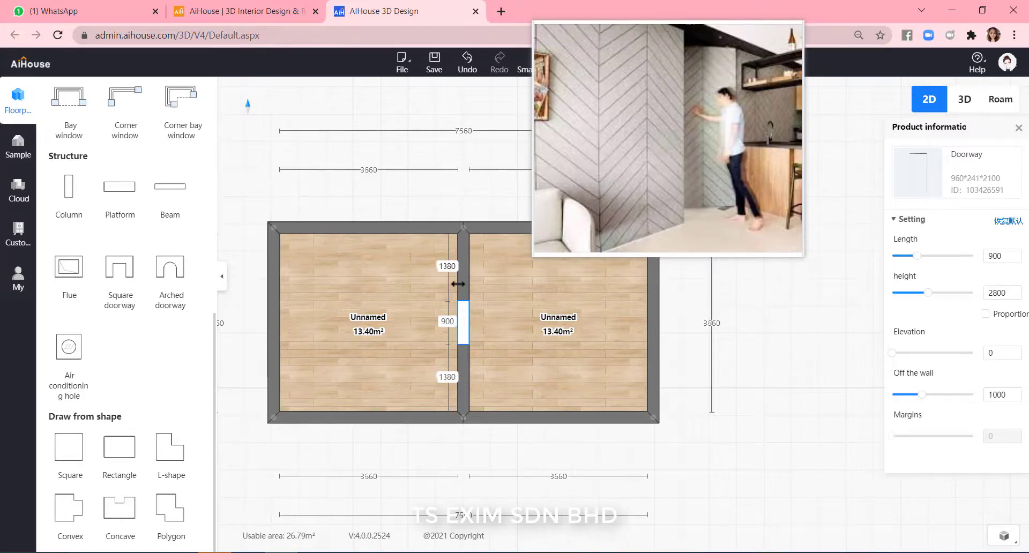
click(448, 266)
text(1000)
key(Return)
click(1019, 128)
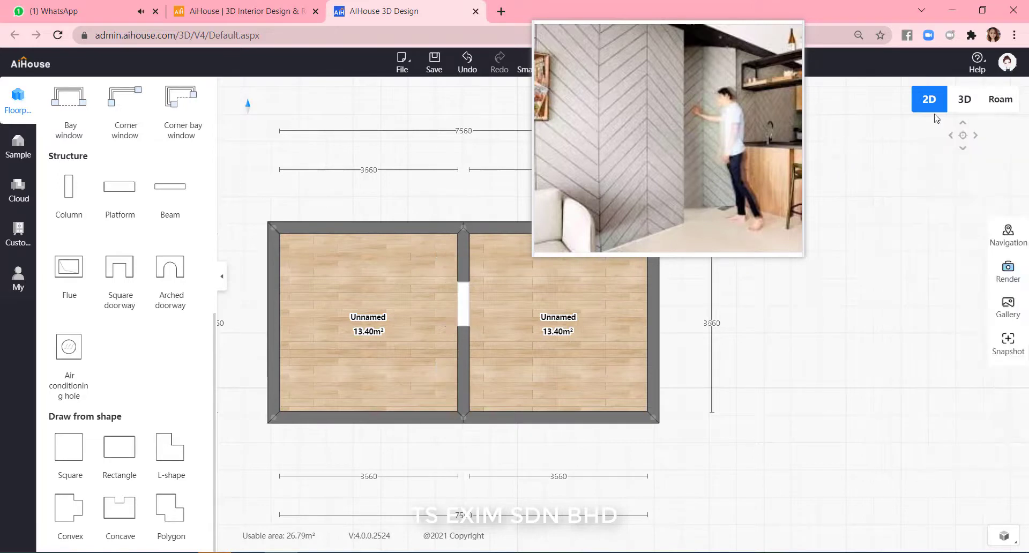
Switch to the Roam view and face the doorway from inside the room
click(1000, 99)
scroll(716, 423, up, 2)
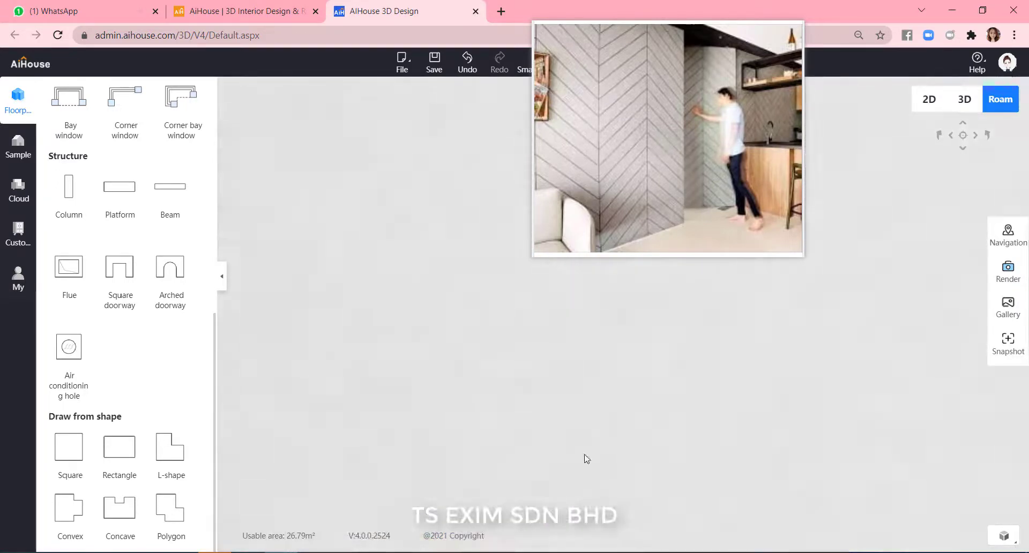
drag(584, 457, 650, 452)
scroll(663, 443, down, 5)
drag(800, 464, 670, 480)
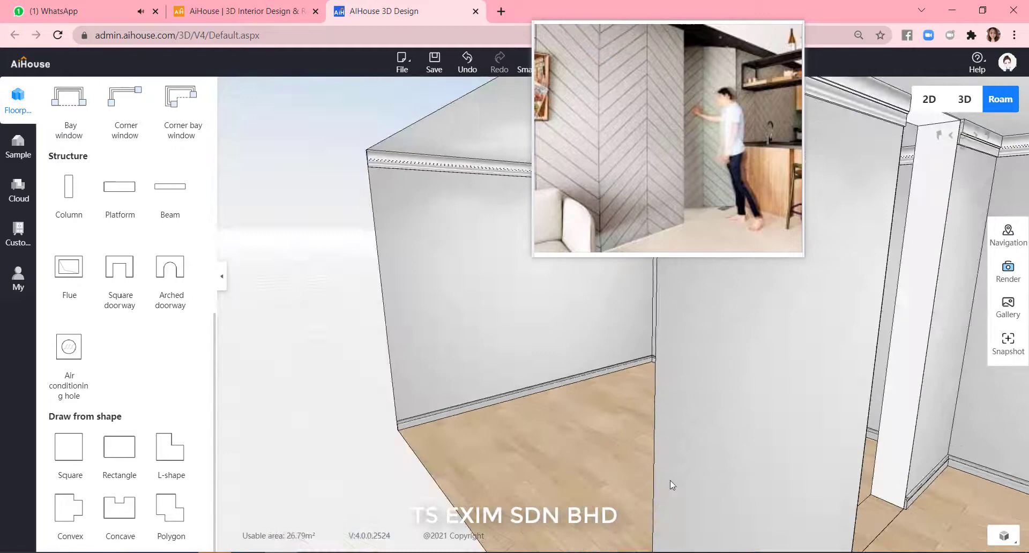
right_drag(670, 480, 505, 374)
scroll(506, 392, up, 3)
drag(506, 397, 594, 281)
click(594, 281)
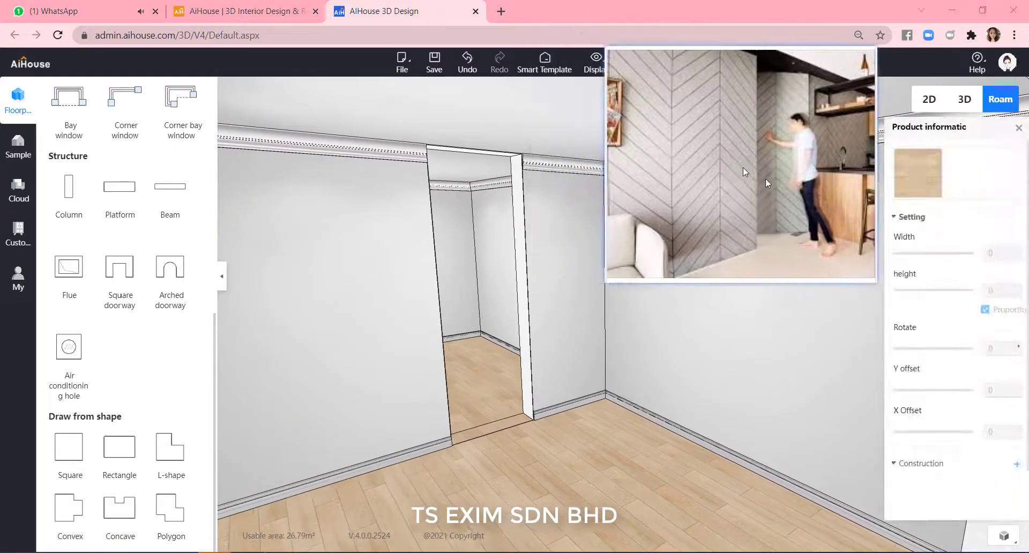
Hide the crown molding and the trim/skirting in the scene
click(599, 64)
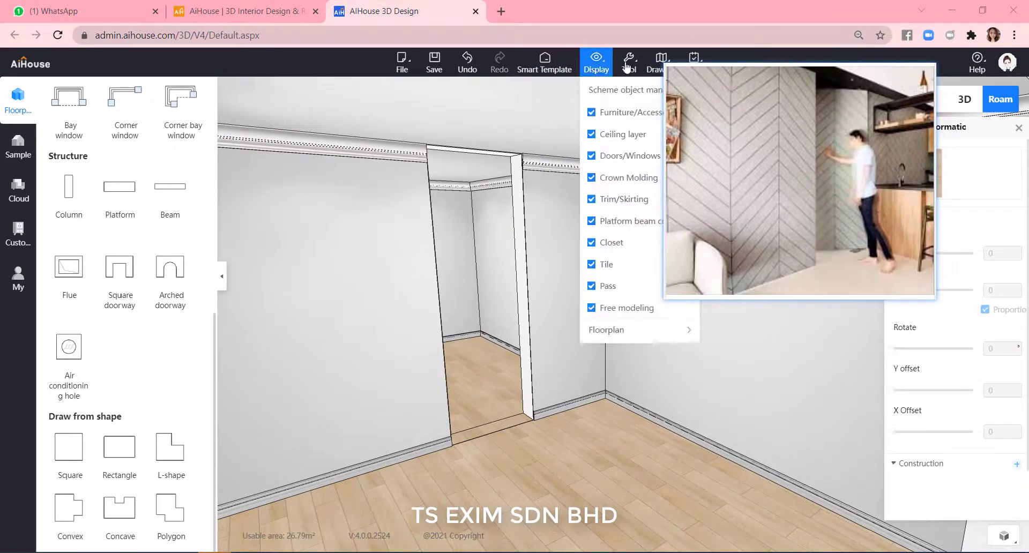
click(591, 178)
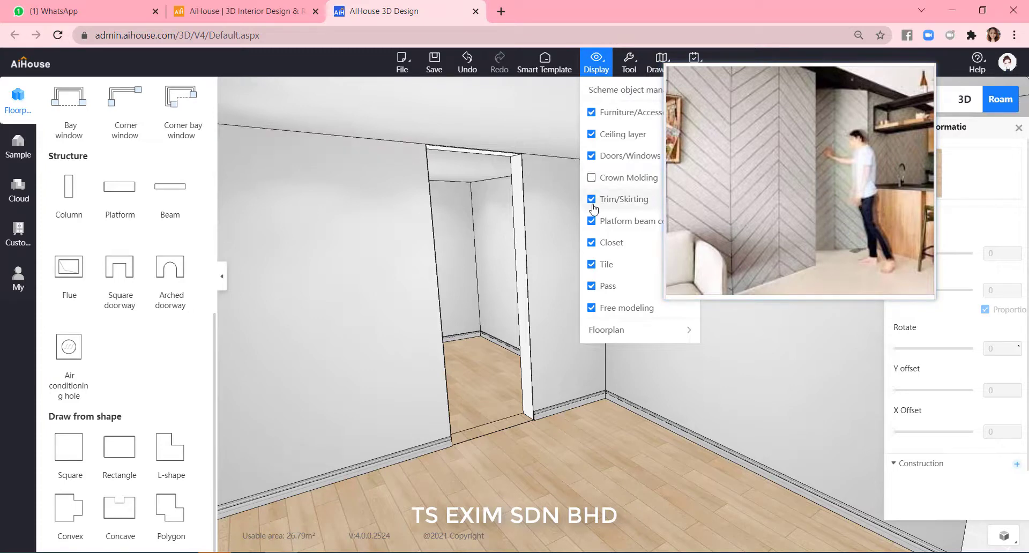
click(592, 201)
drag(614, 474, 509, 494)
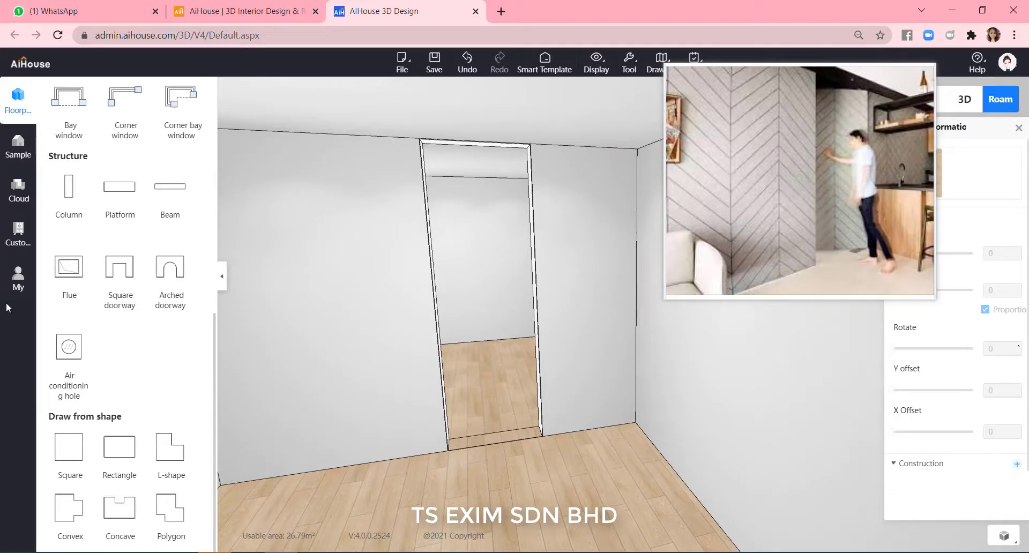
Start the custom wardrobe design and filter its design library to swing door cabinets
click(12, 234)
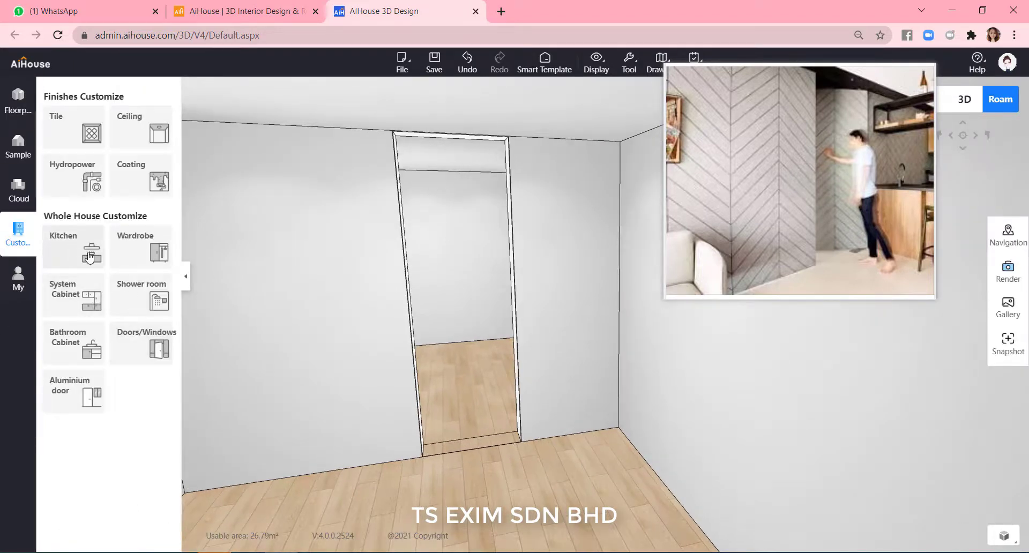
click(138, 253)
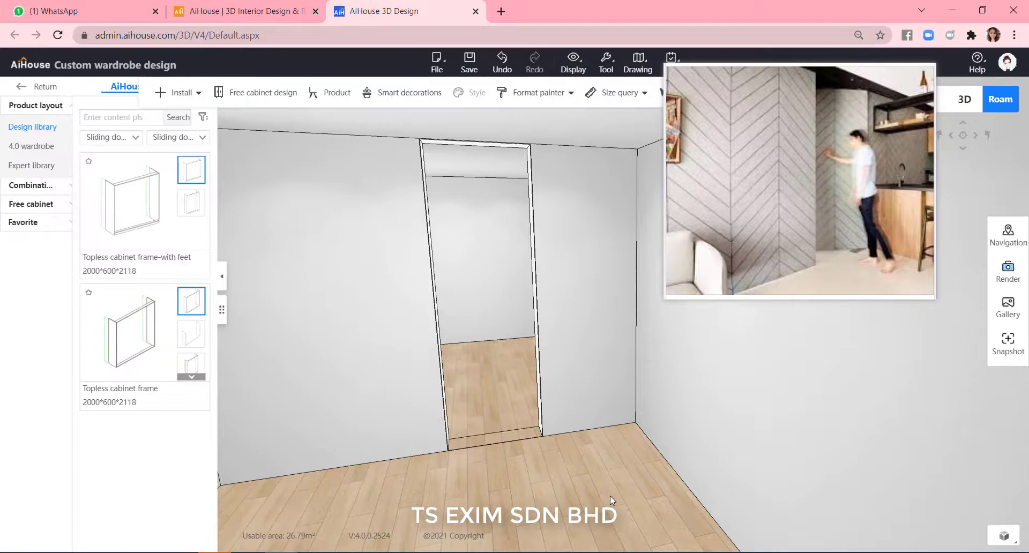
click(620, 449)
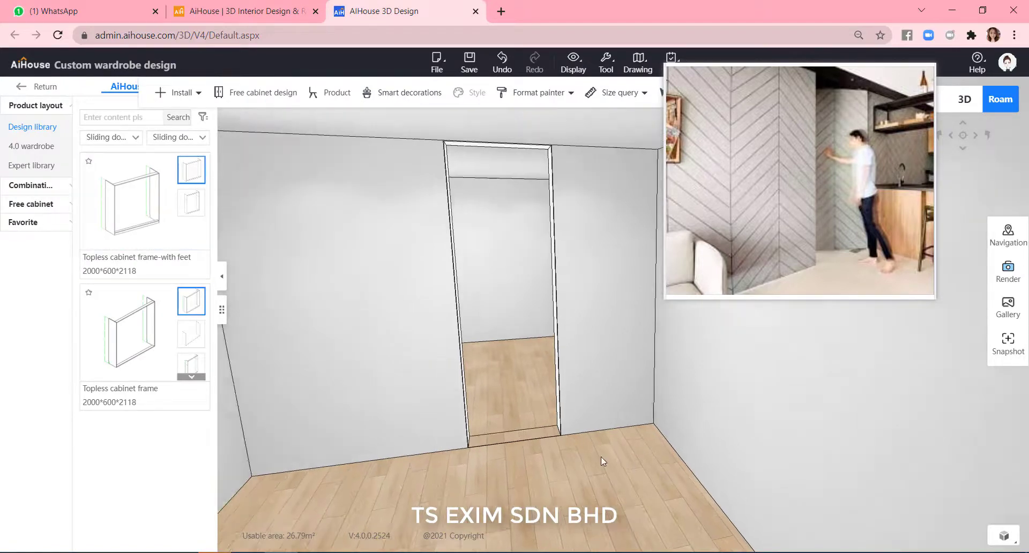
key(d)
key(w)
key(a)
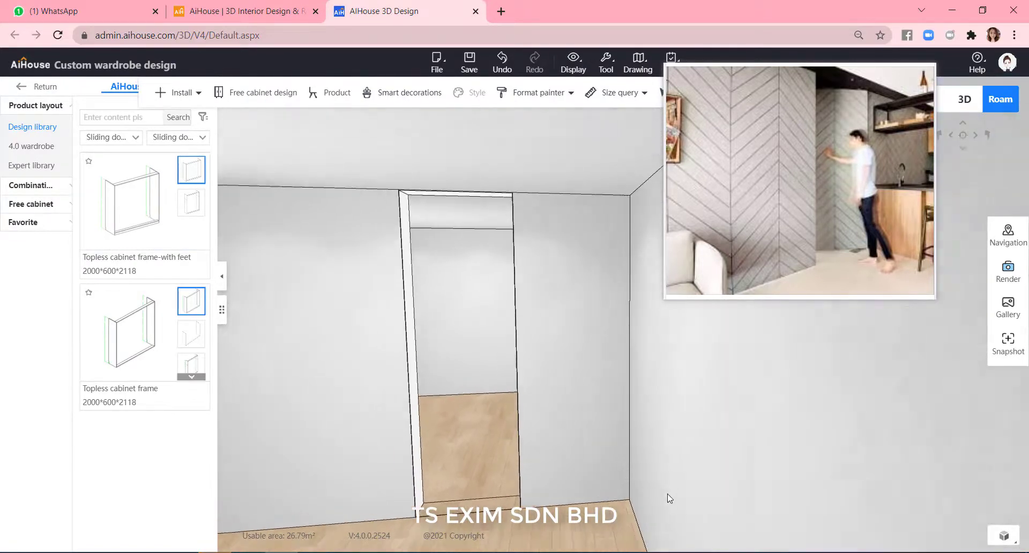
click(134, 138)
click(134, 175)
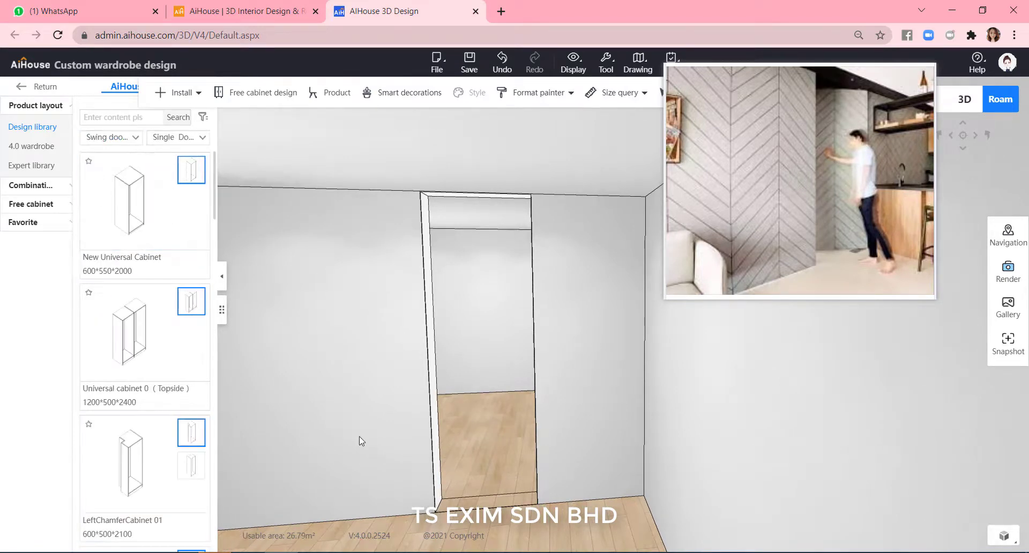
key(a)
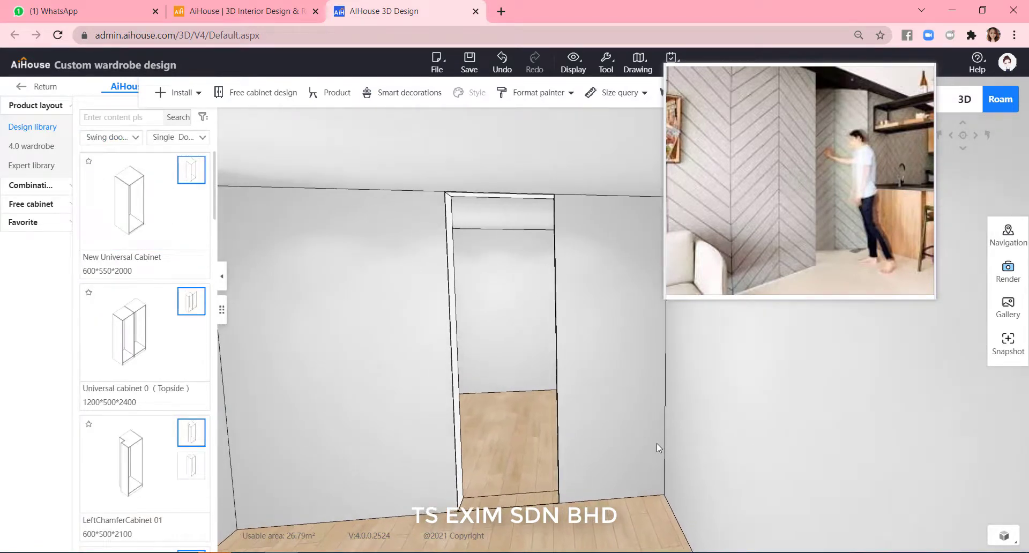
Review the Whole House Customize settings, including cabinet stretch capture and adsorption values
click(606, 61)
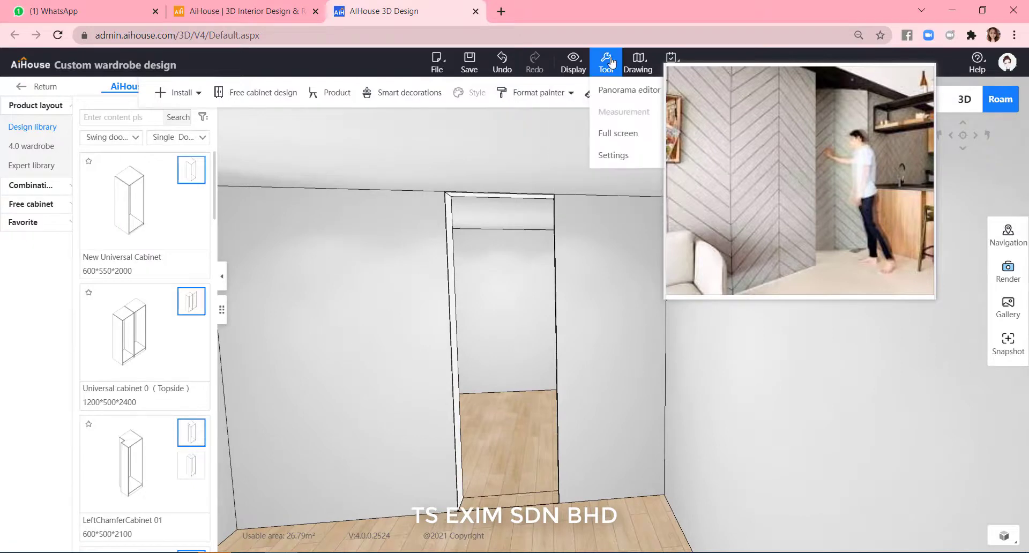
click(606, 156)
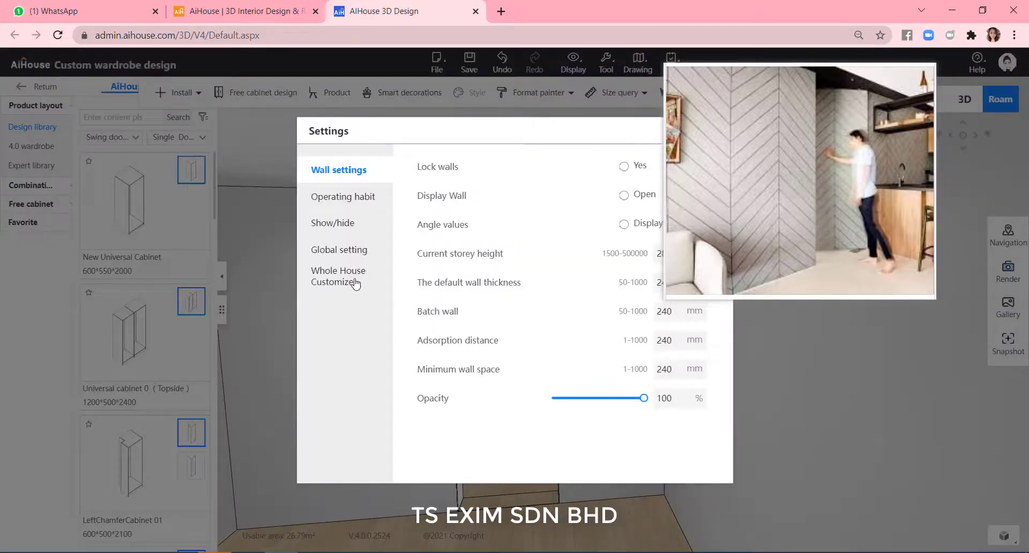
click(354, 278)
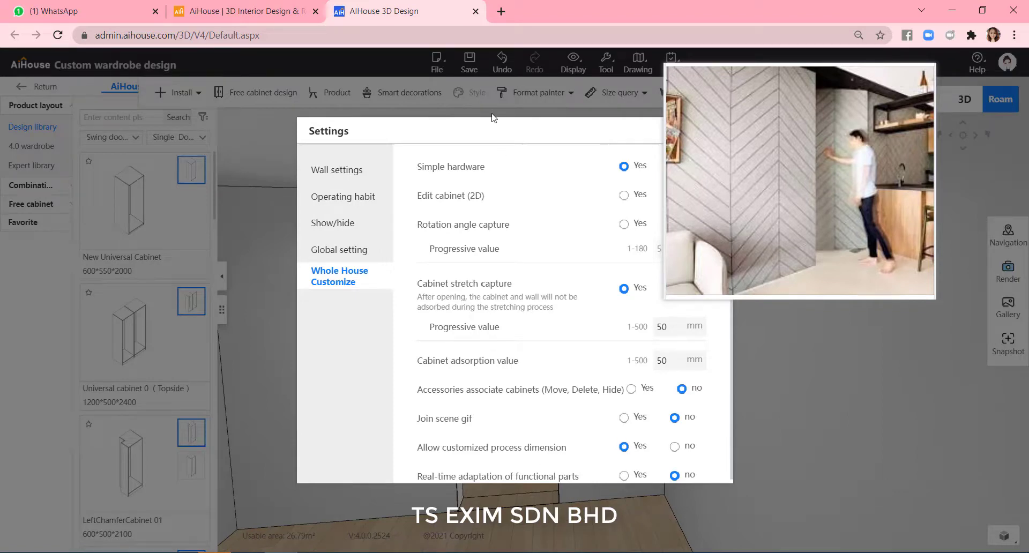
drag(484, 127, 331, 120)
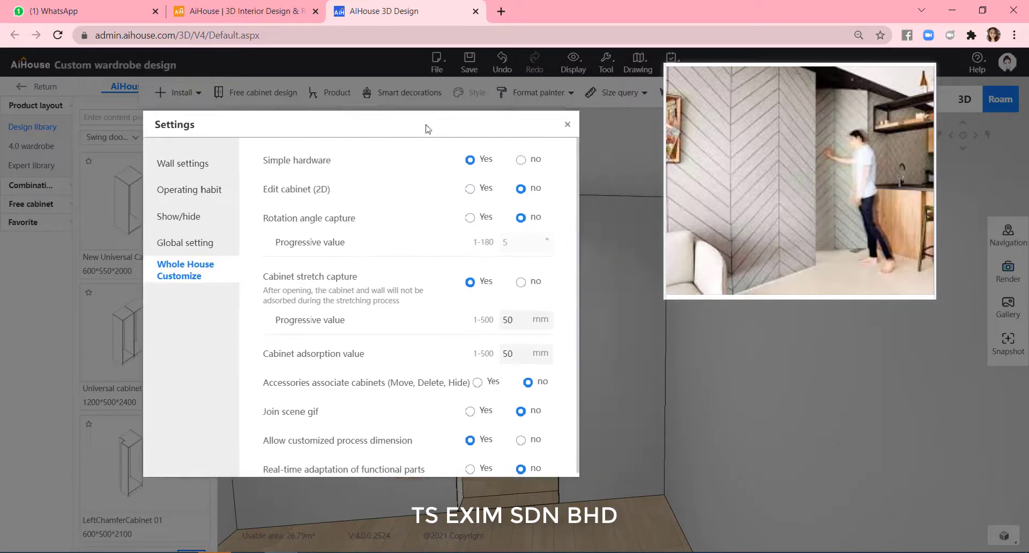
click(568, 124)
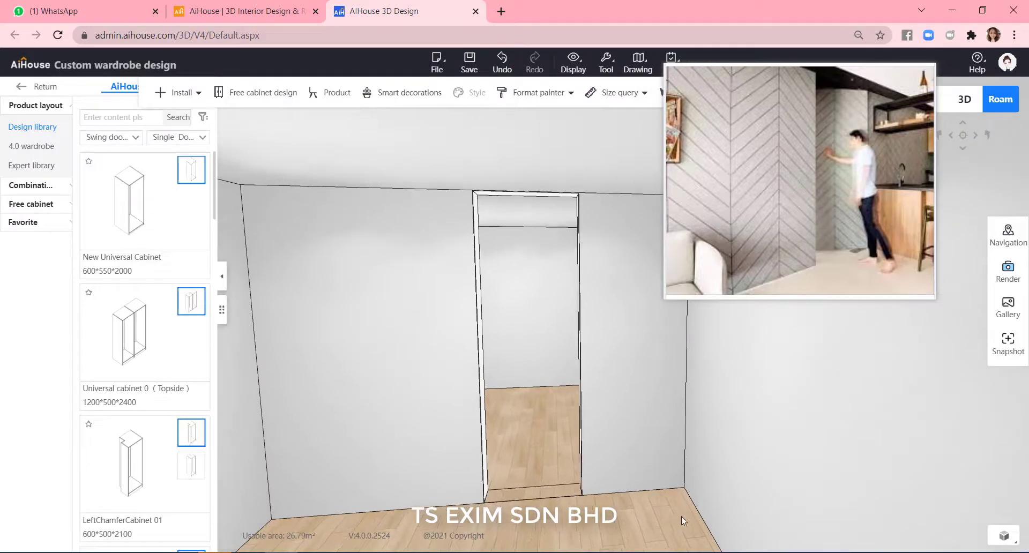
Place the New Universal Cabinet against the partition wall beside the doorway
drag(682, 517, 666, 519)
right_drag(676, 517, 648, 523)
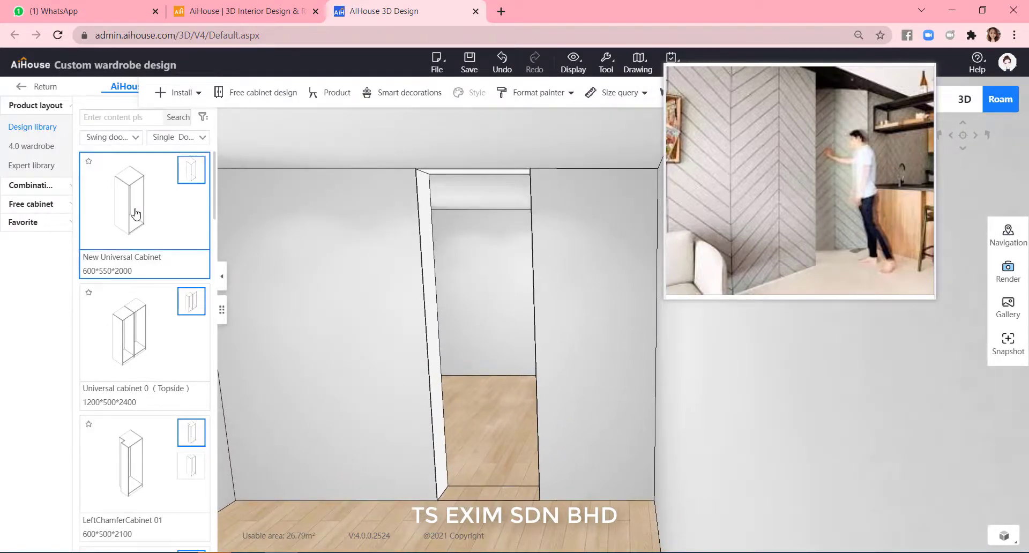
drag(136, 214, 388, 491)
right_drag(480, 446, 558, 415)
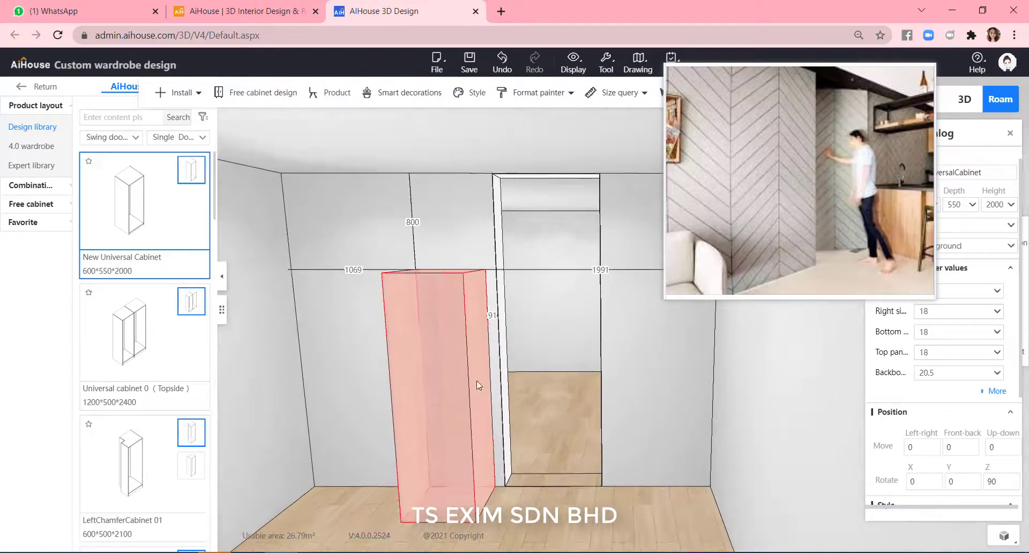
Resize the cabinet to 2800 mm high, 900 mm wide and 240 mm deep
drag(841, 127, 683, 110)
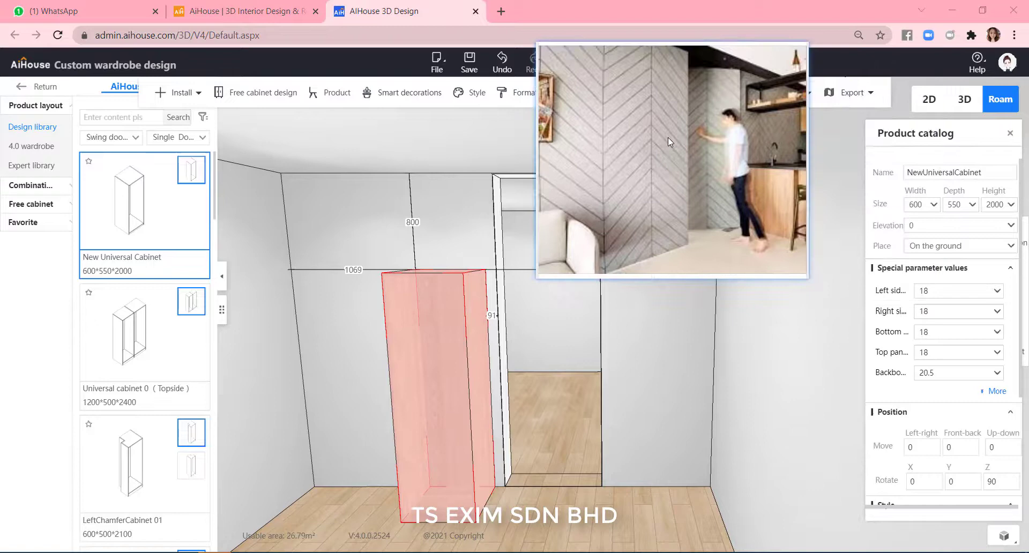
drag(1005, 207, 975, 207)
text(1)
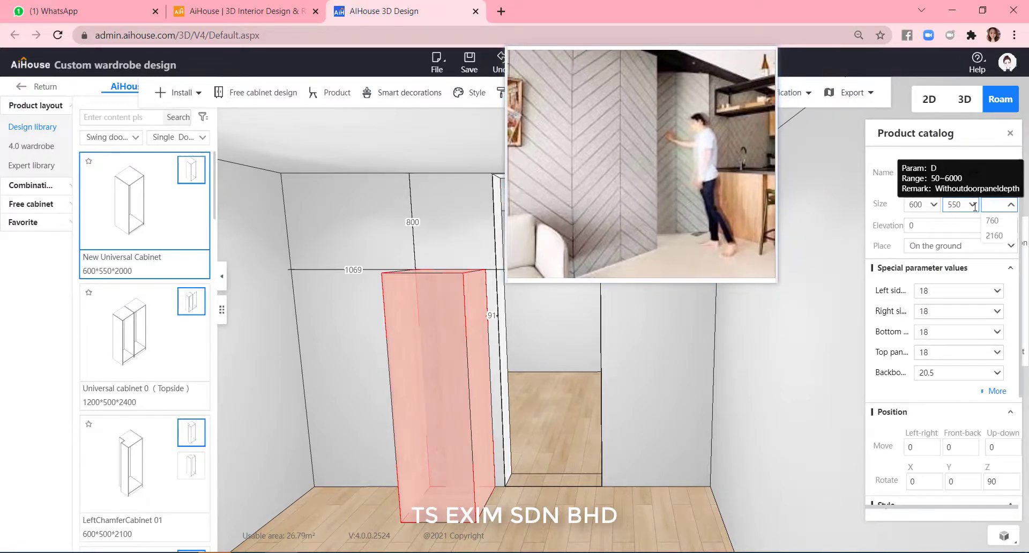
text(2800)
key(Return)
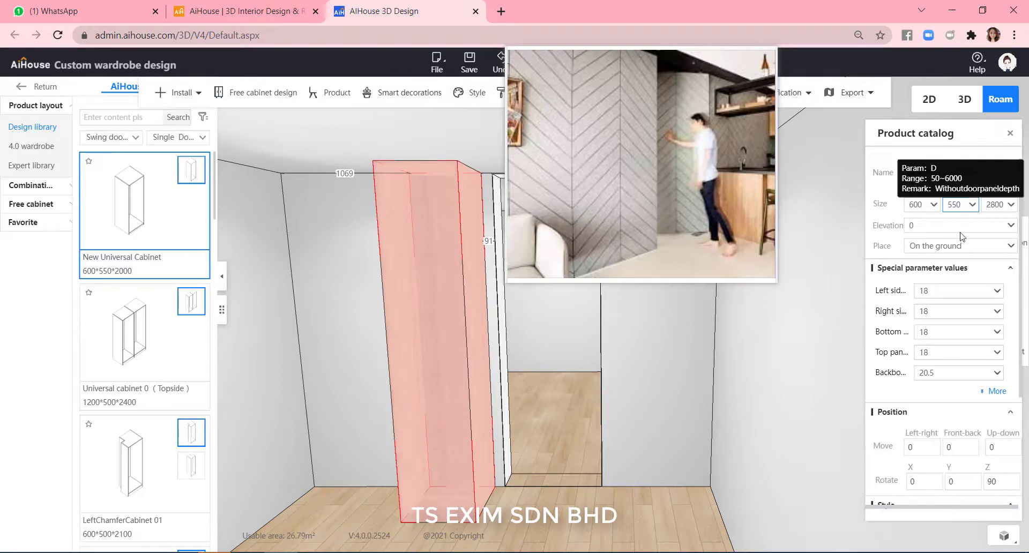
drag(921, 208, 889, 203)
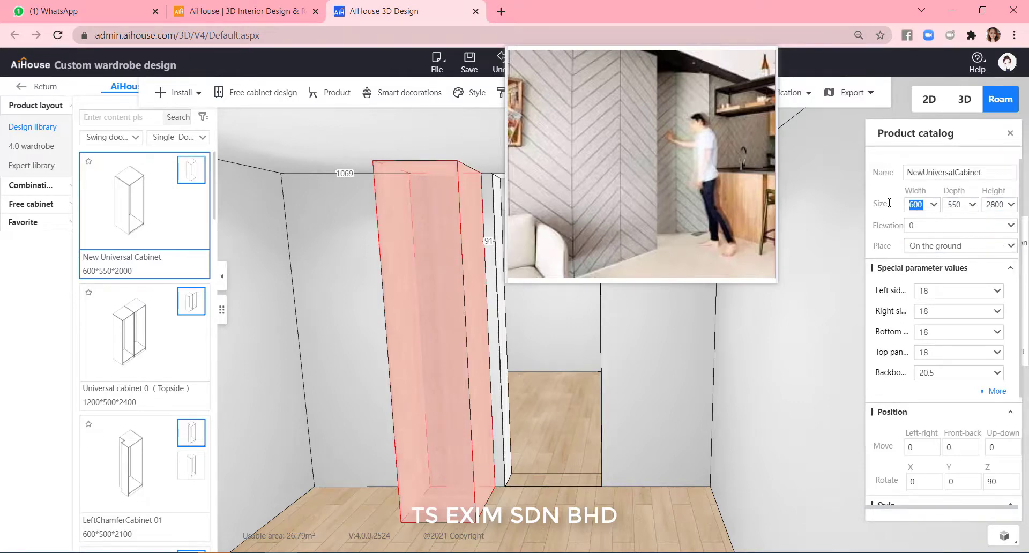
text(900)
key(Return)
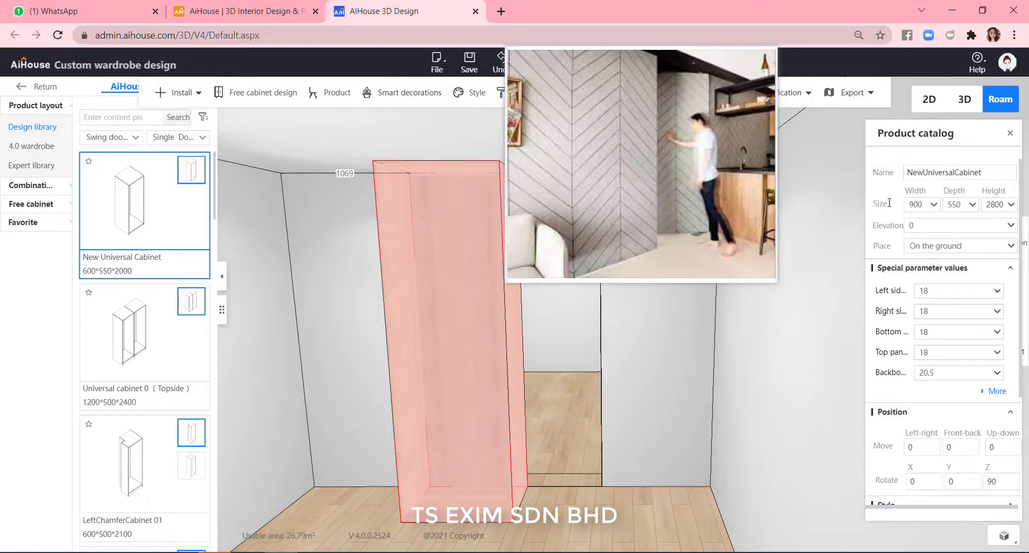
drag(962, 204, 942, 204)
text(2)
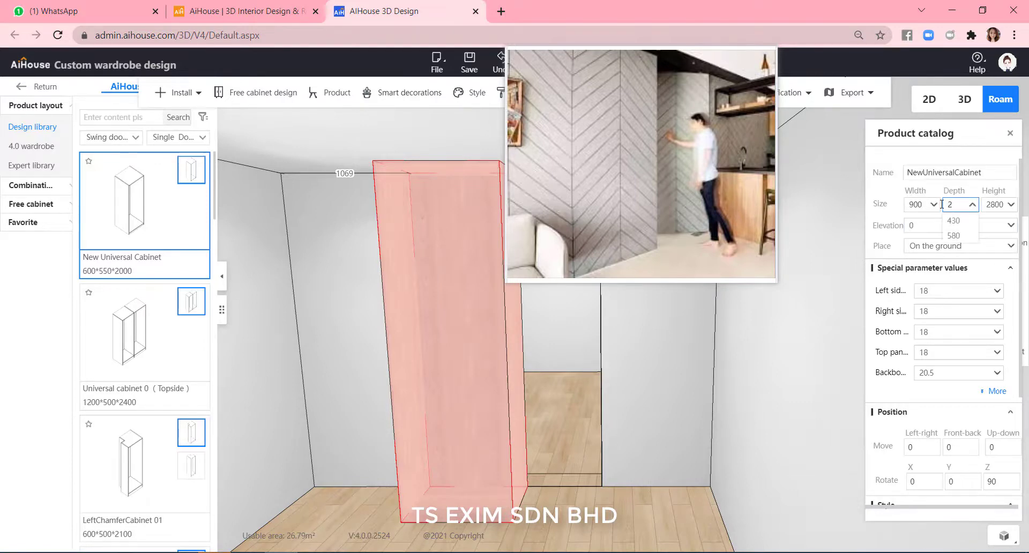
text(40)
key(Return)
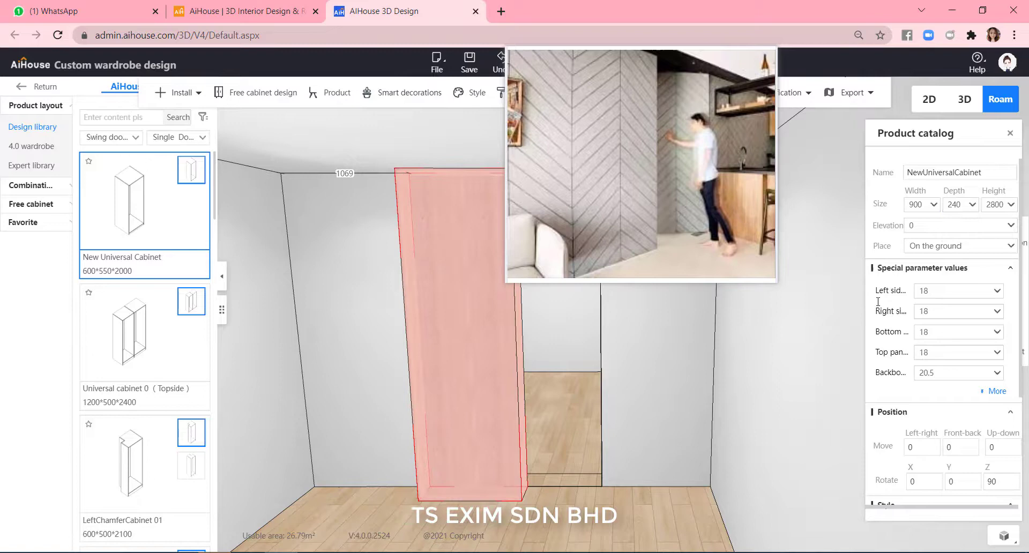
Slide the cabinet across the doorway so it sits 1000 mm from the adjacent side wall
click(574, 519)
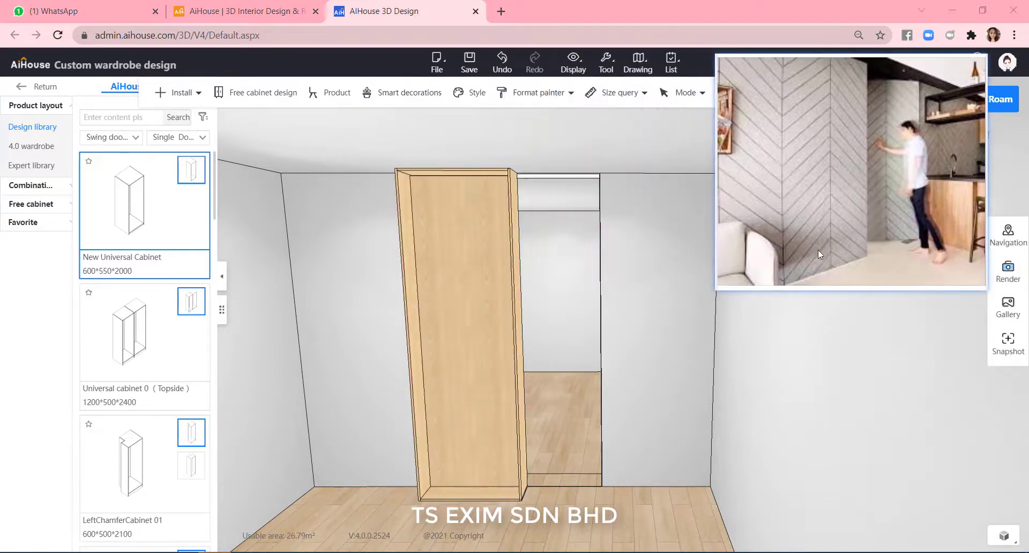
click(483, 399)
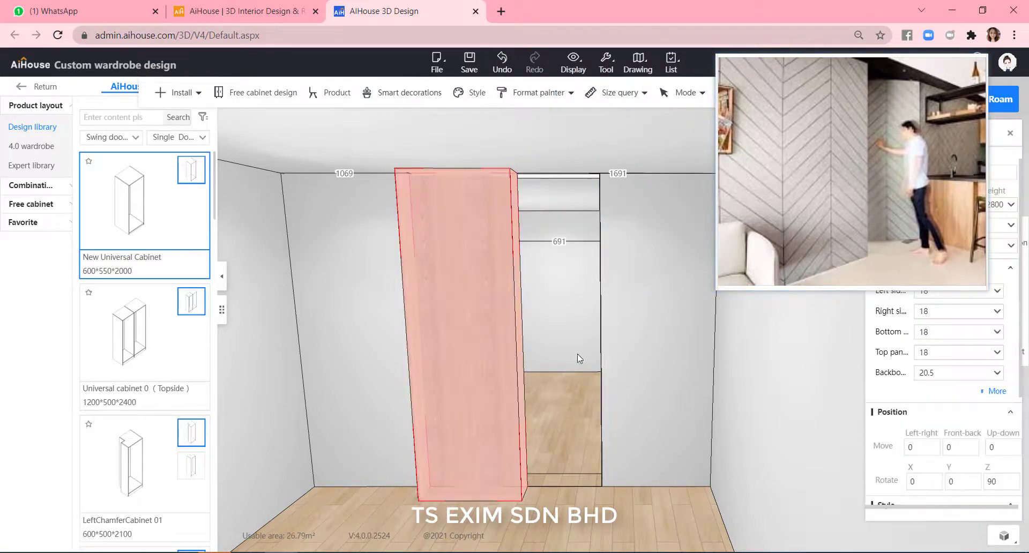
click(568, 243)
text(1000)
key(Return)
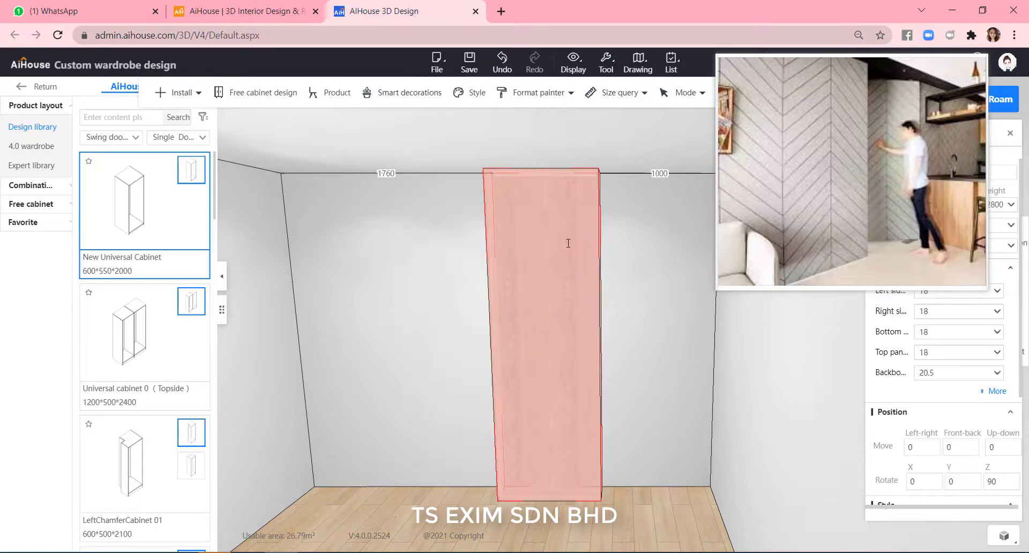
Move the cabinet 240 mm backward so it is recessed into the doorway opening
click(371, 382)
drag(421, 406, 652, 361)
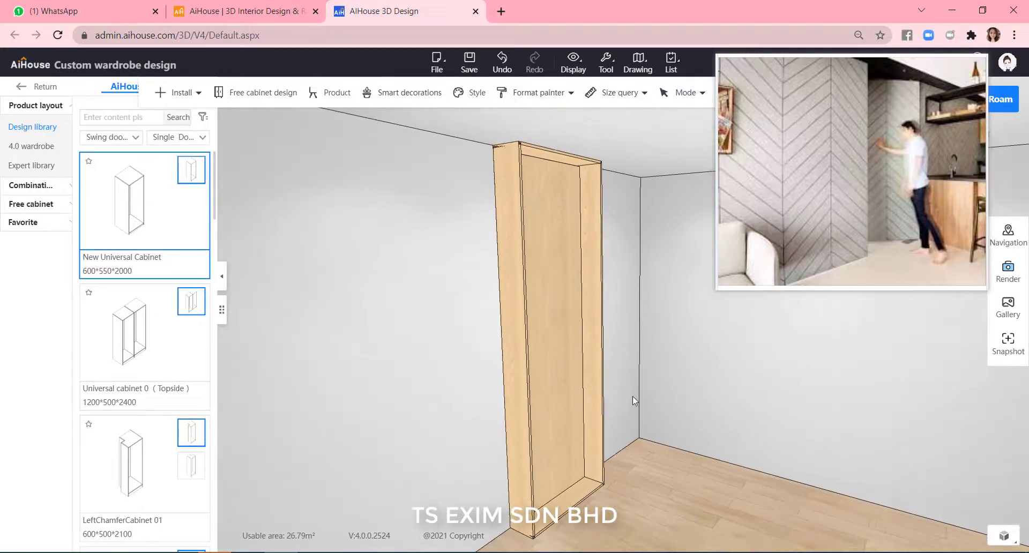
click(561, 441)
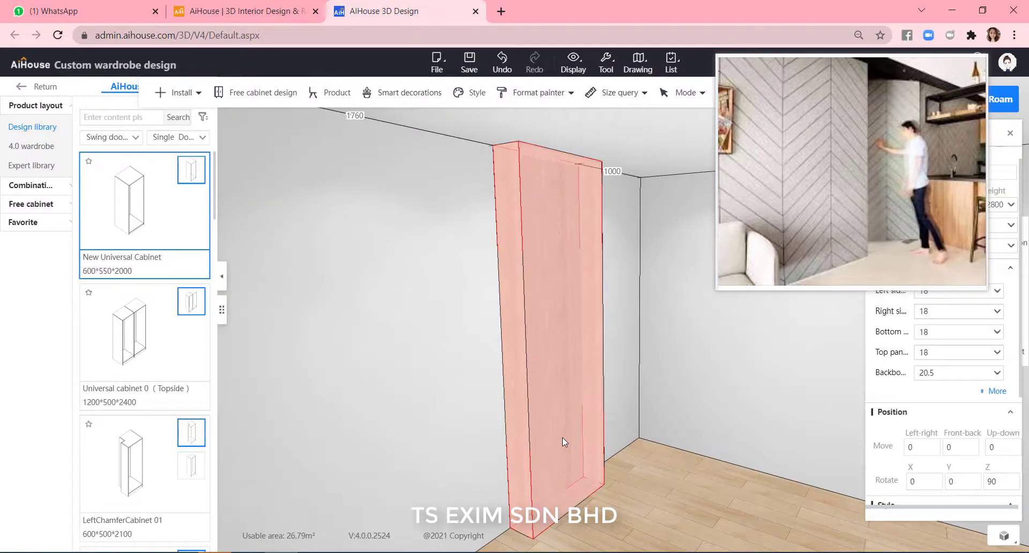
drag(850, 124, 114, 98)
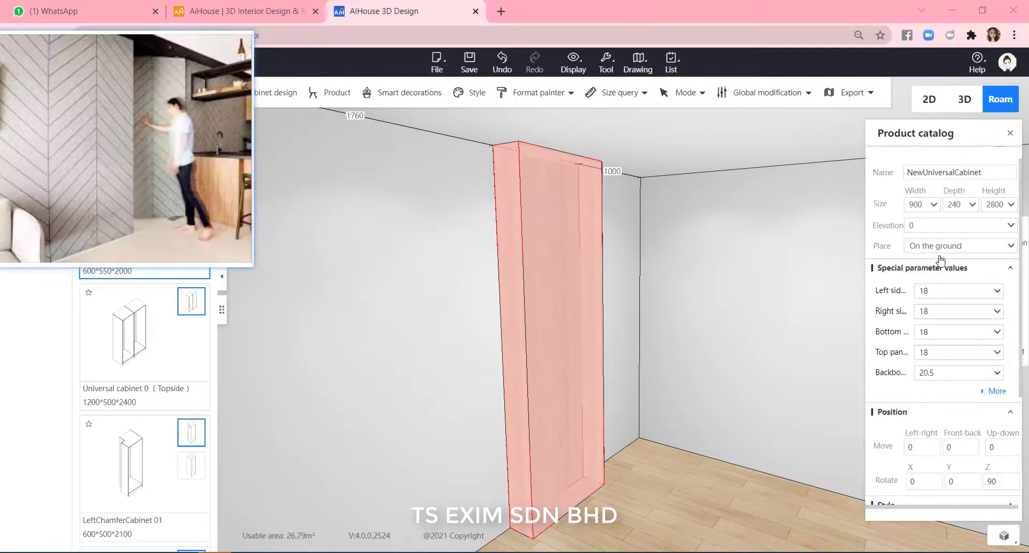
scroll(933, 448, down, 3)
click(964, 304)
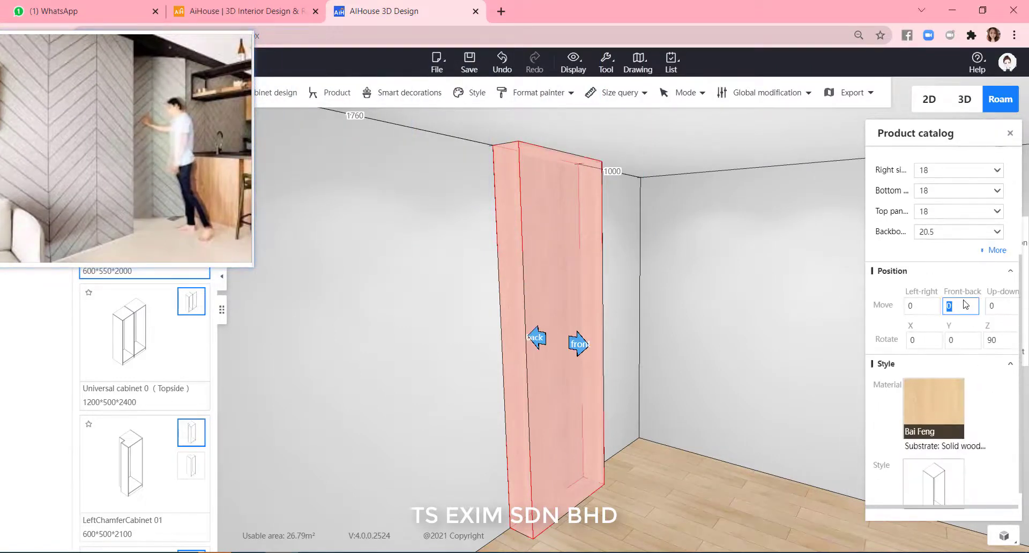
text(240)
key(Return)
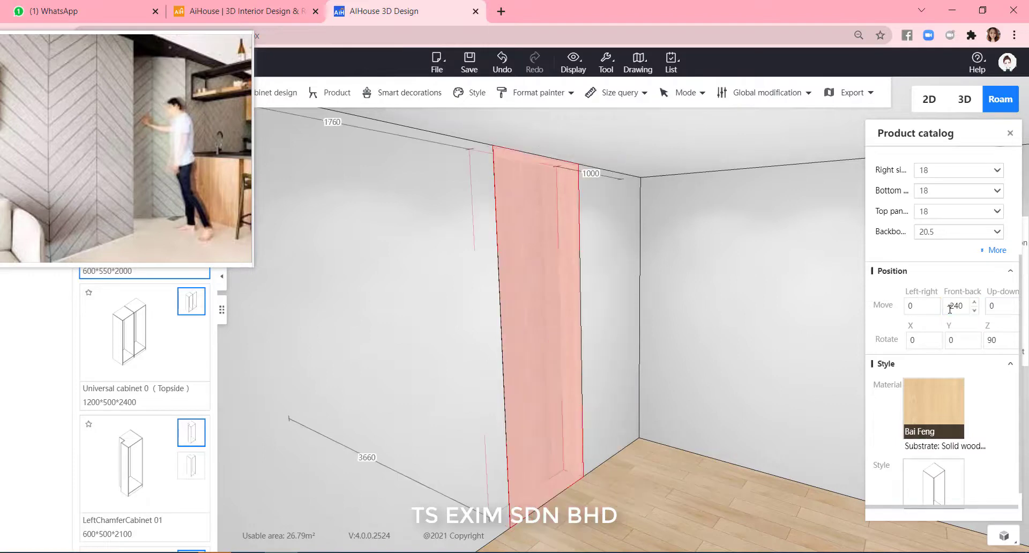
click(732, 321)
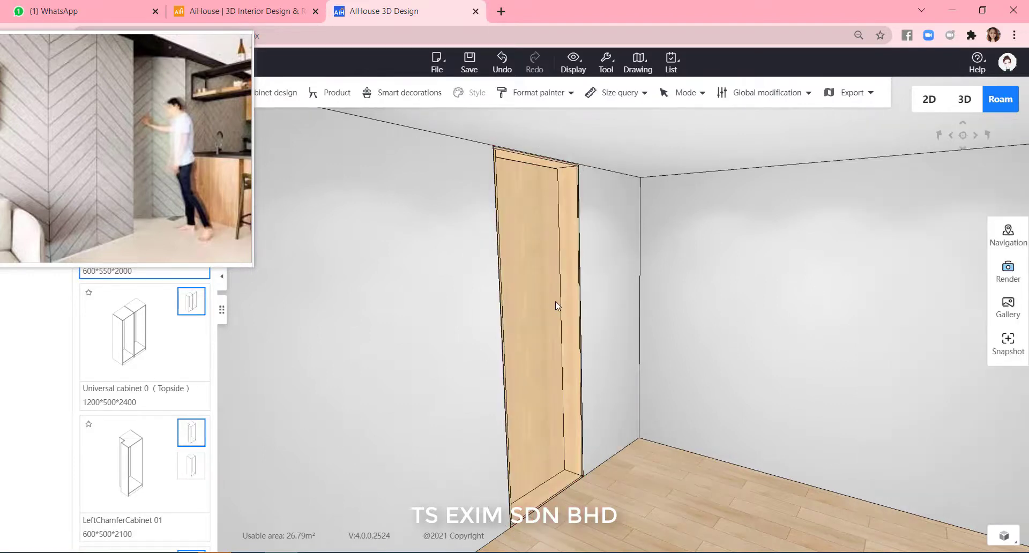
Install a single overlay swing door panel on the cabinet, with 16.5 full overlay on all sides and a 3MM door gap
drag(758, 398, 838, 389)
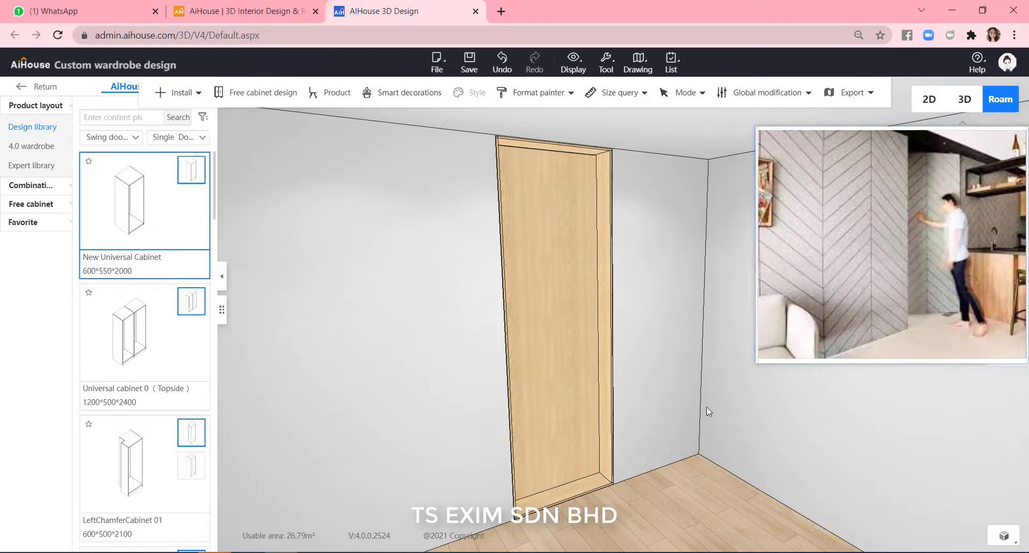
drag(708, 411, 524, 499)
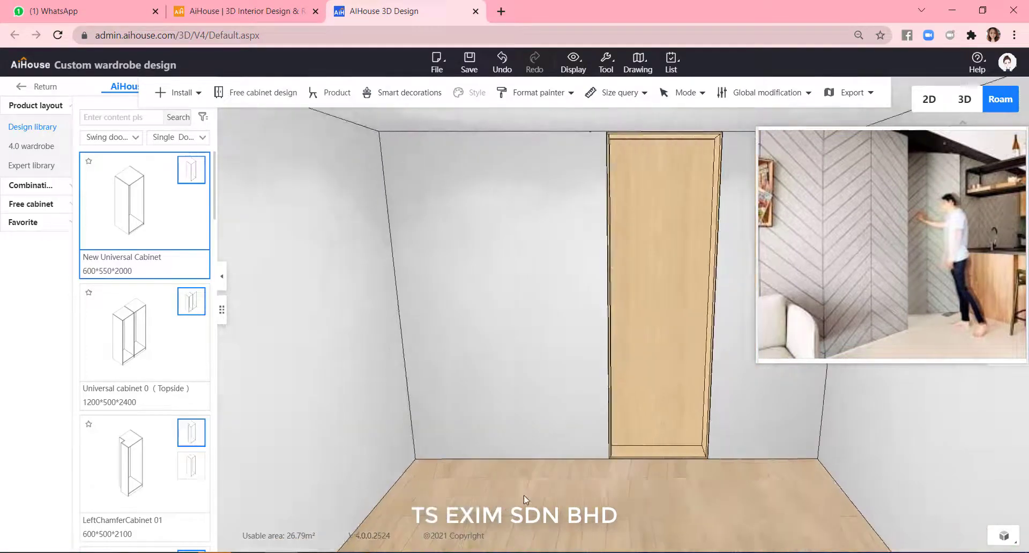
click(560, 301)
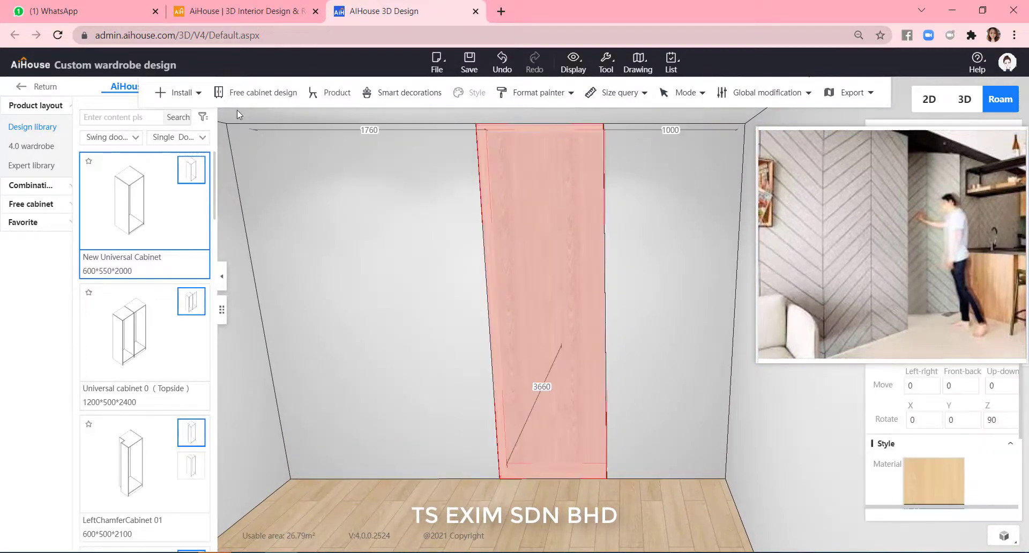
click(178, 94)
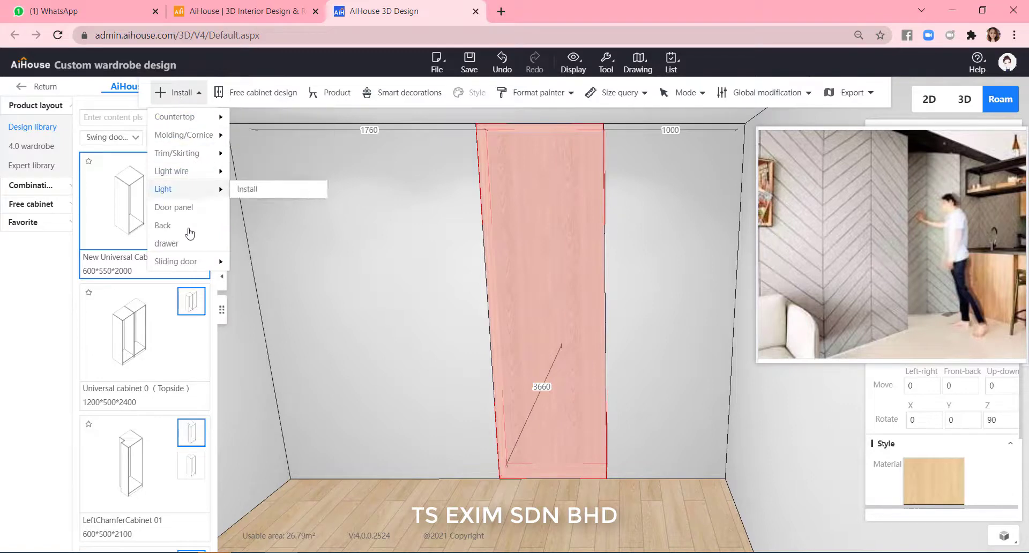
click(182, 208)
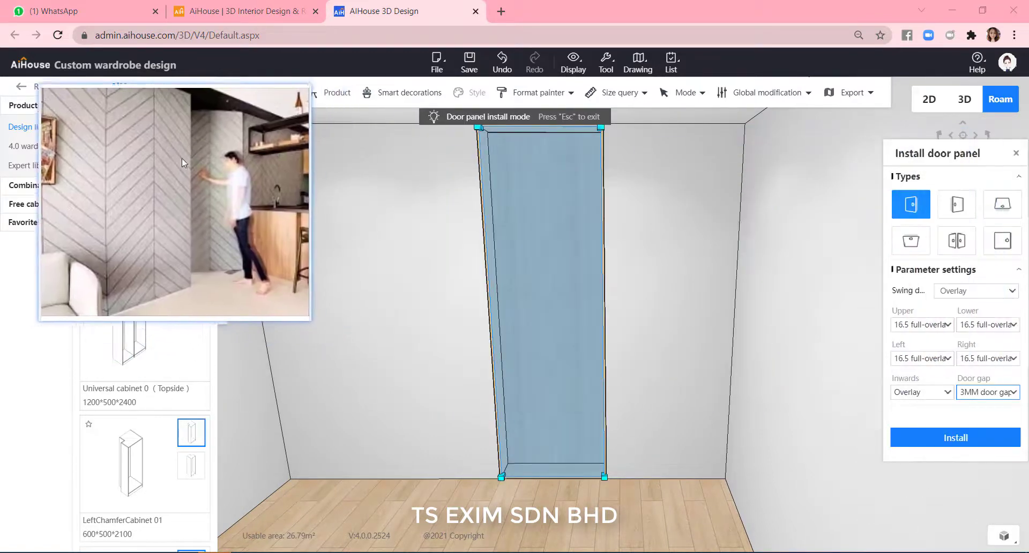
click(960, 440)
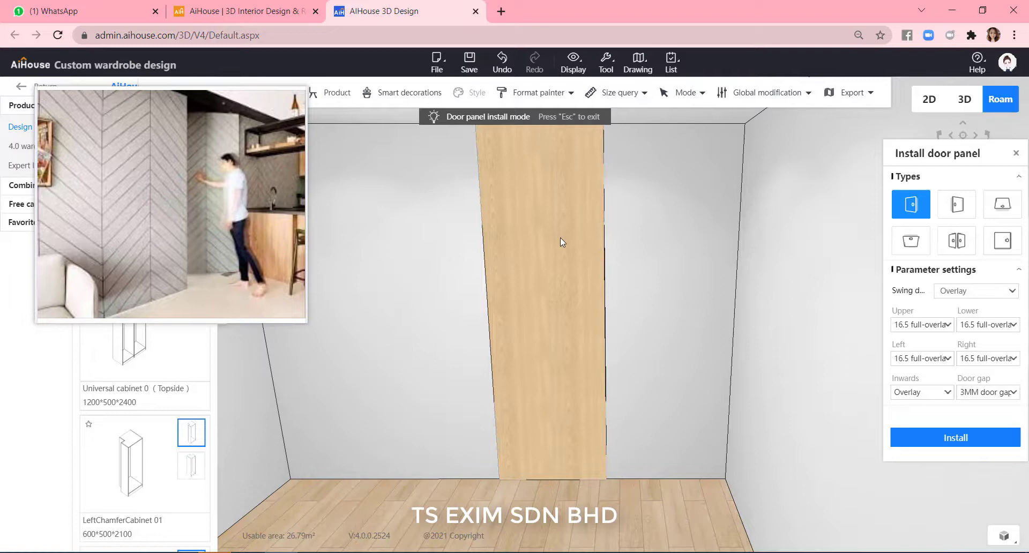
click(1016, 153)
Open the door leaf and delete the cabinet's back panel and middle crosspiece in board selection mode
click(554, 214)
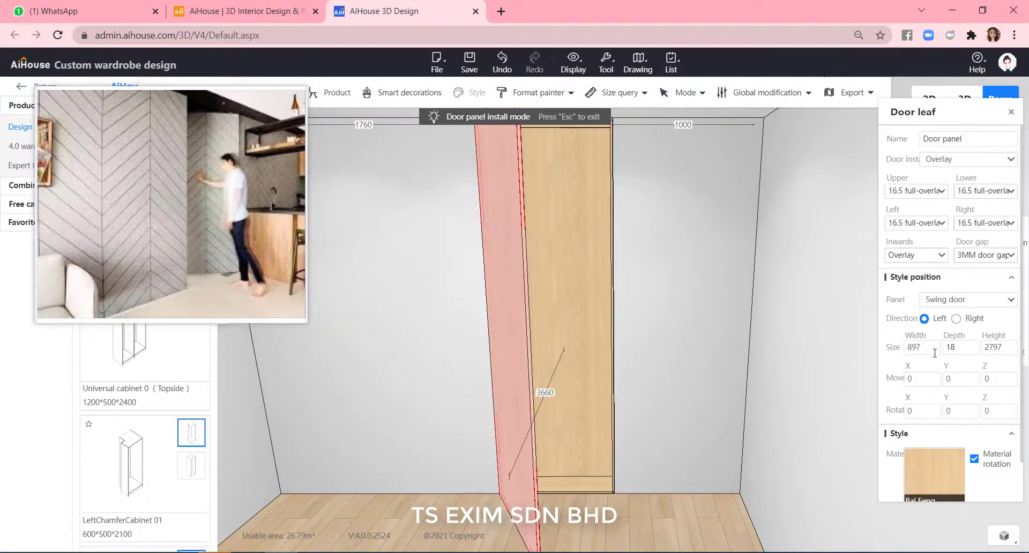
scroll(1001, 355, down, 1)
key(b)
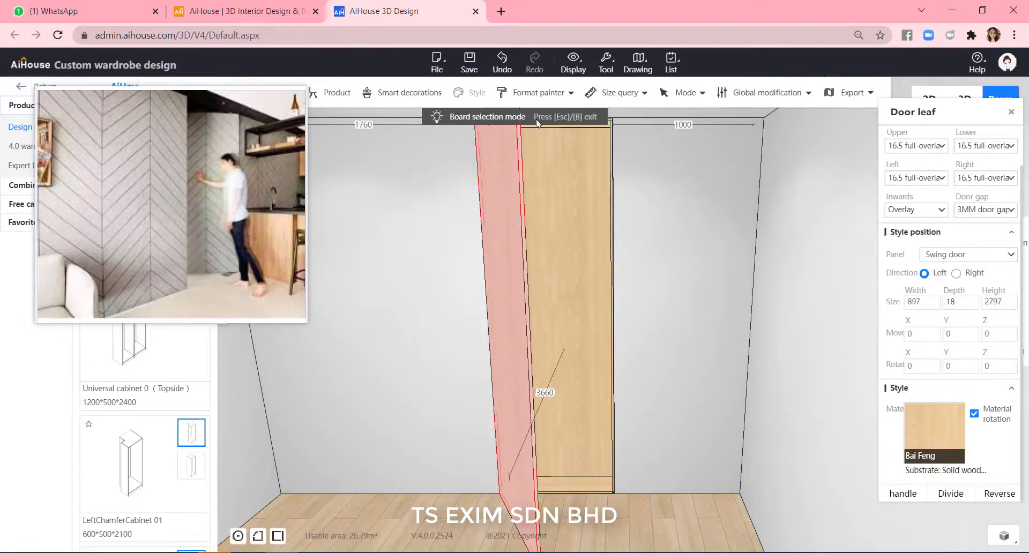
click(568, 234)
click(647, 276)
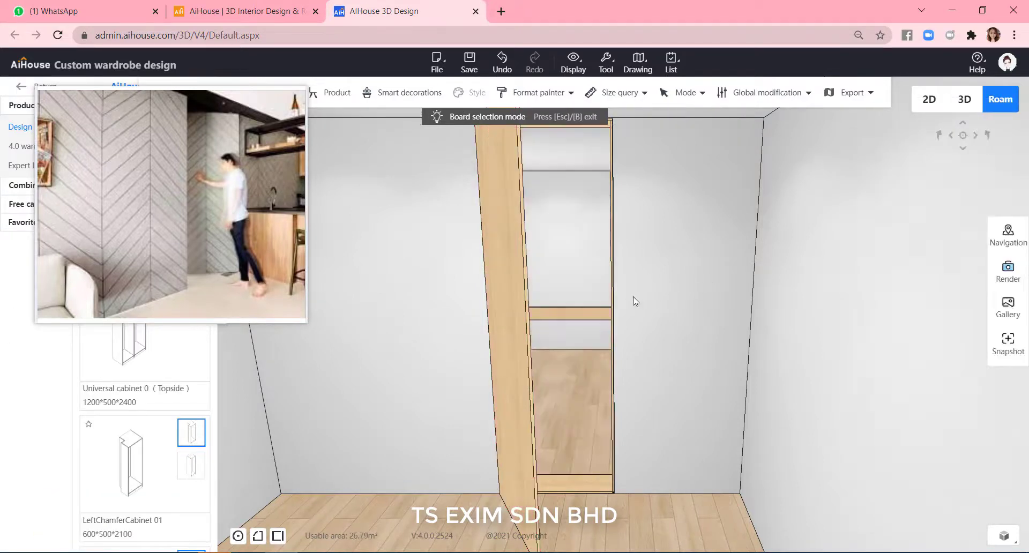
click(591, 310)
key(Delete)
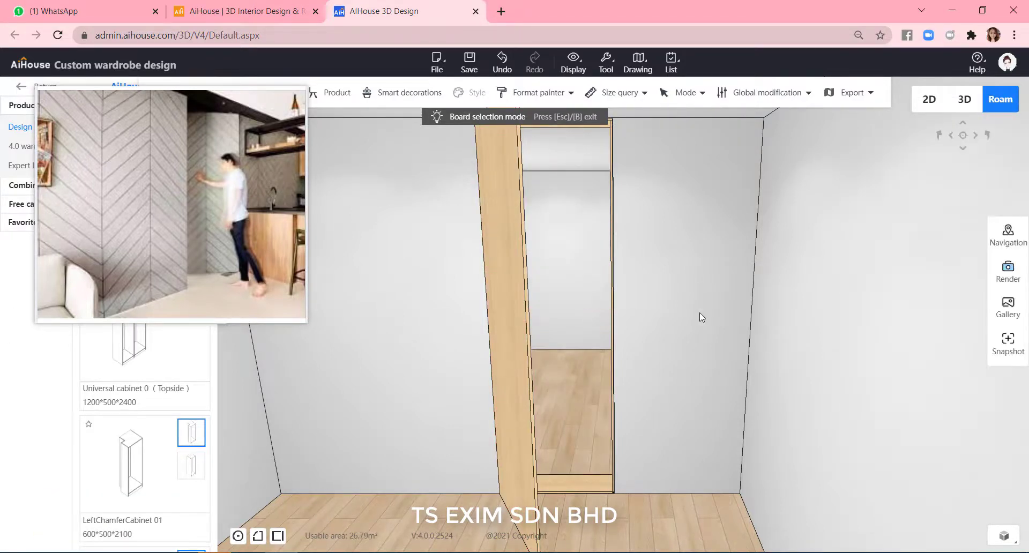
drag(700, 313, 703, 314)
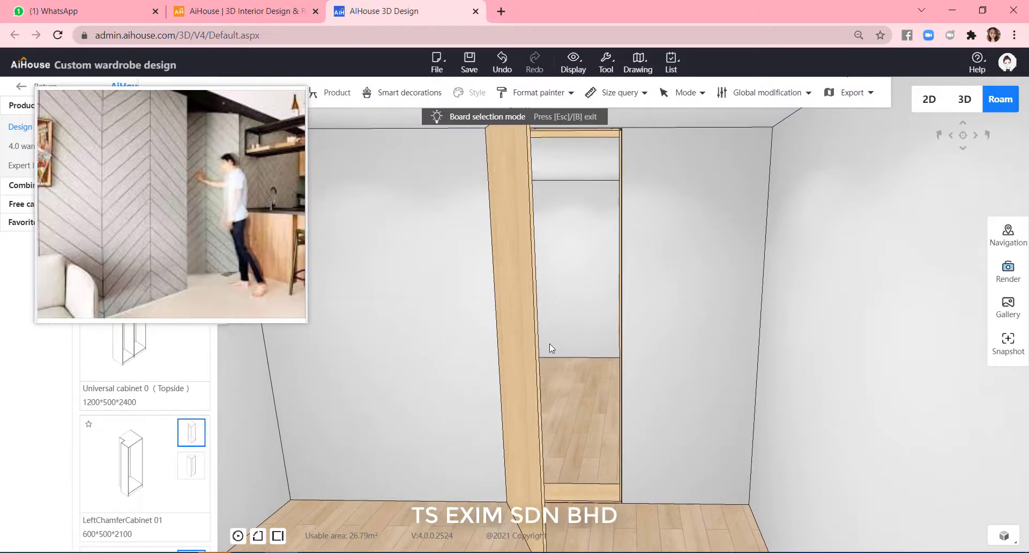
key(Escape)
Close the door leaf and set its swing direction to Right
click(530, 352)
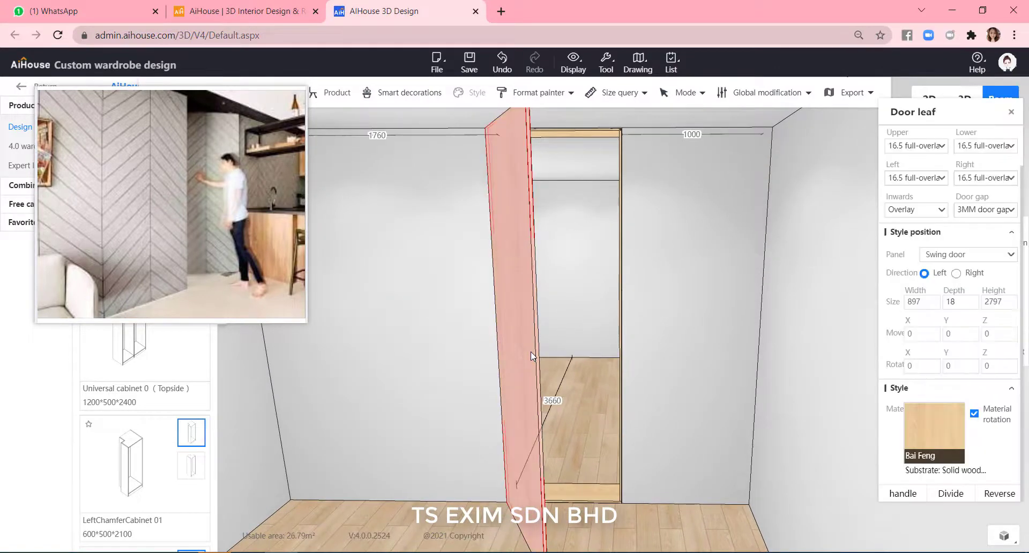
double_click(531, 351)
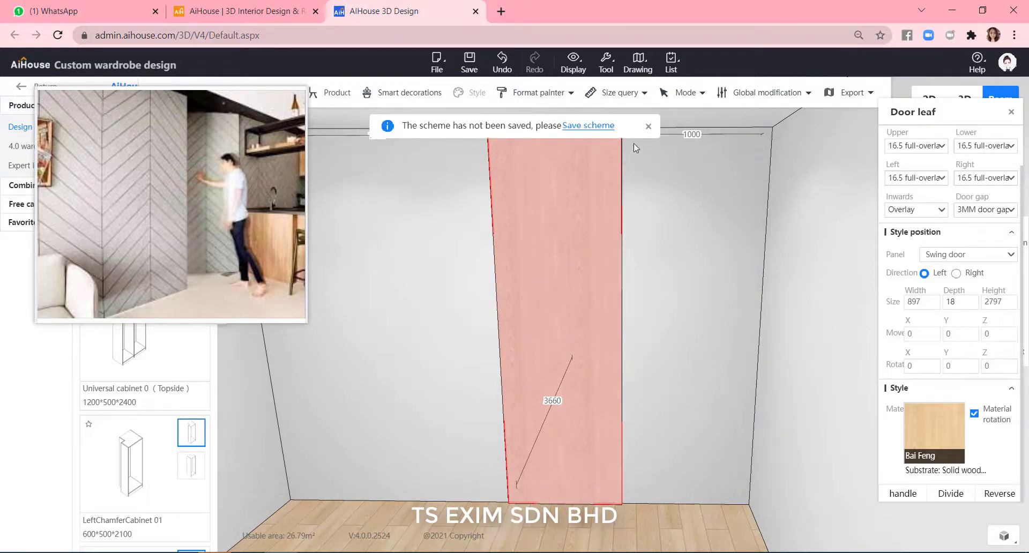
click(649, 125)
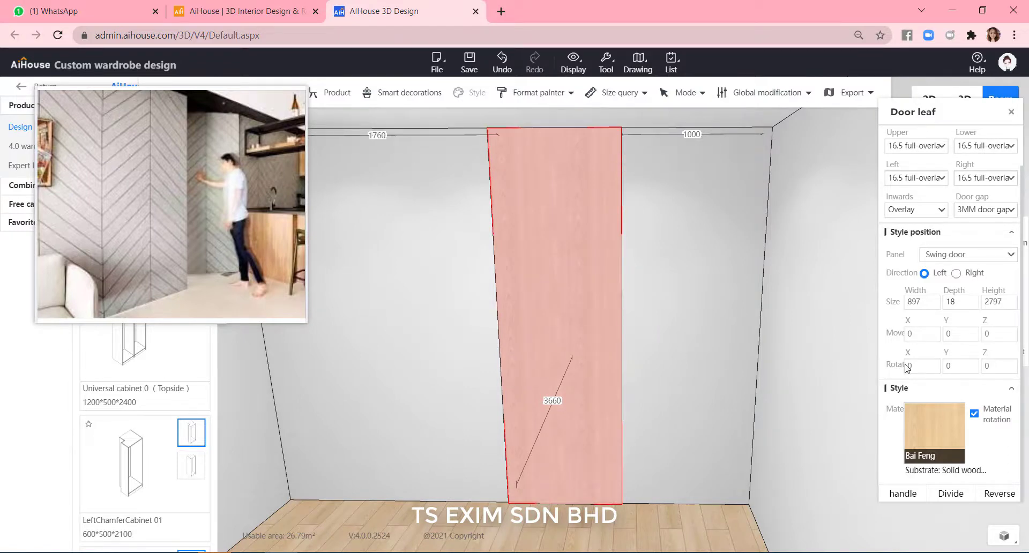
click(956, 273)
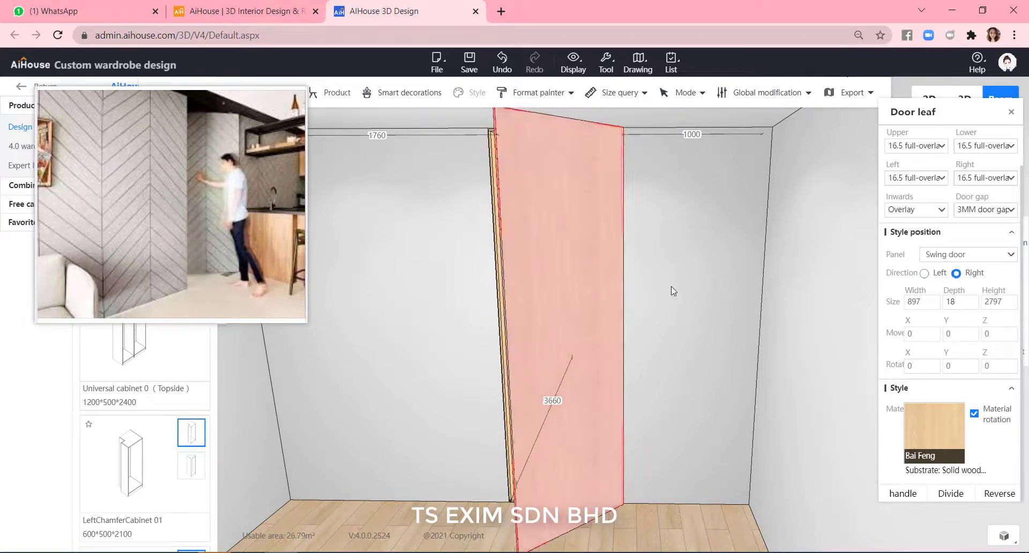
click(679, 315)
Place a Non-perforated backplane from the 4.0 wardrobe decorative parts on the wider wall section beside the door
click(31, 146)
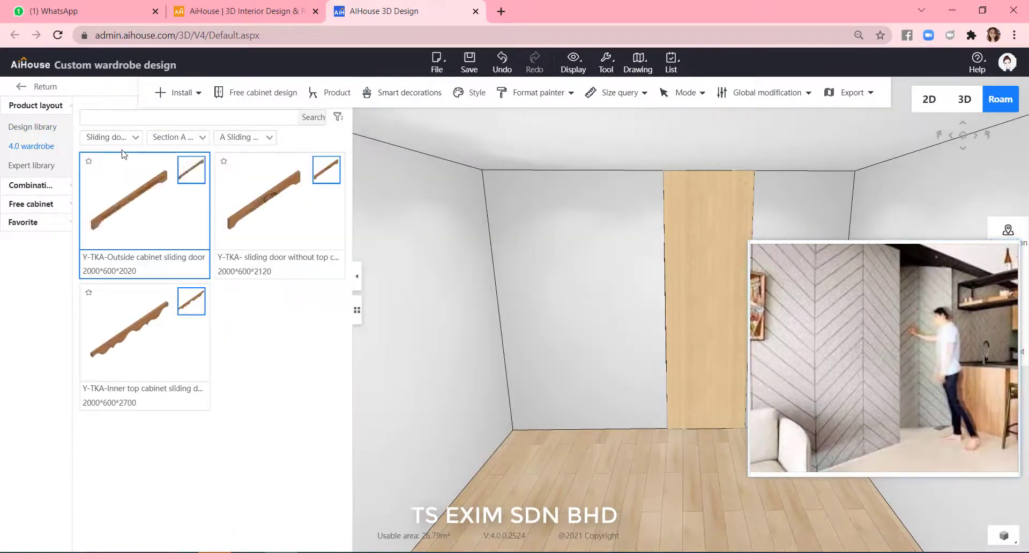
click(128, 137)
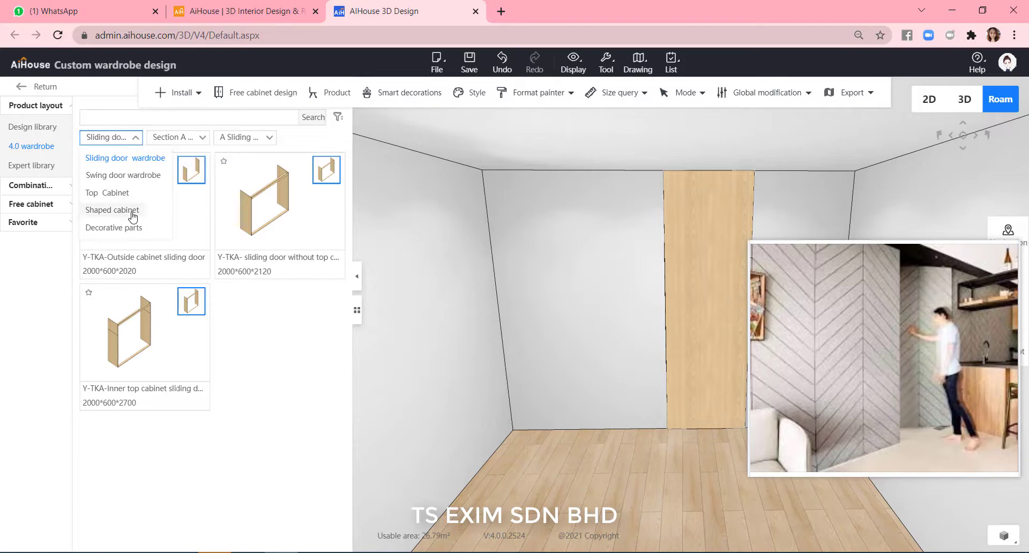
click(138, 227)
click(264, 201)
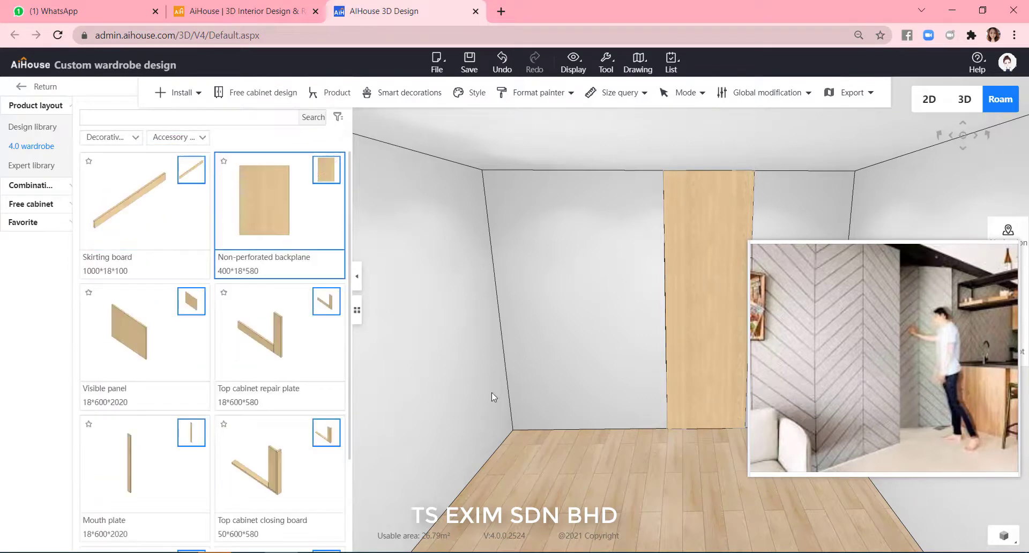
click(584, 391)
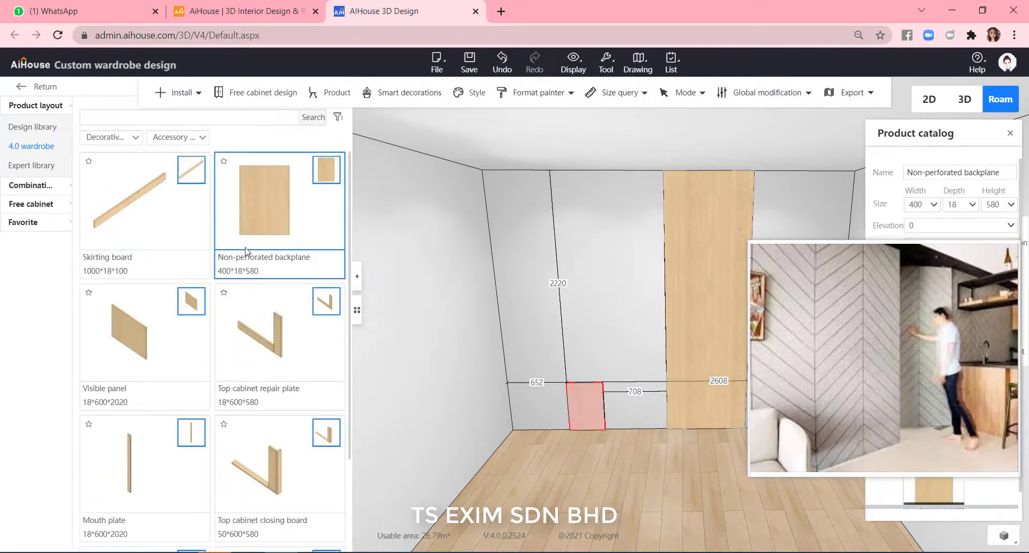
Set the backplane's height to 2800 mm and its distance from the door to 0
scroll(575, 407, up, 1)
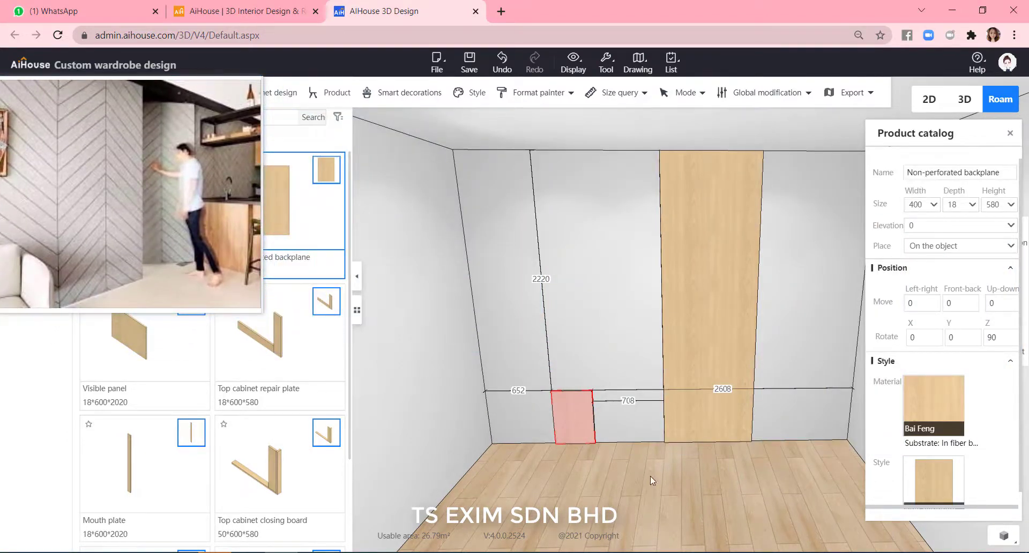
click(993, 204)
text(2800)
key(Return)
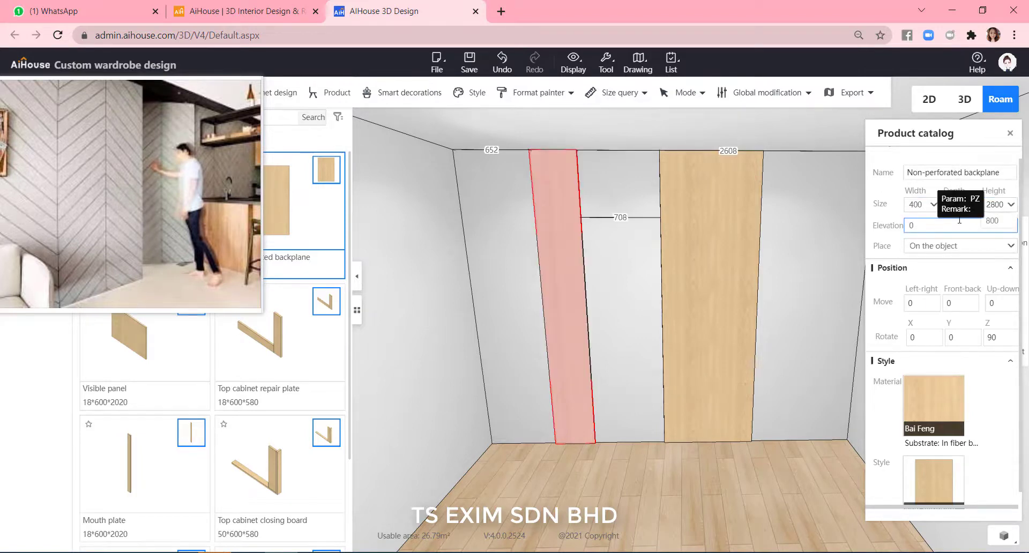
click(620, 217)
text(0)
key(Return)
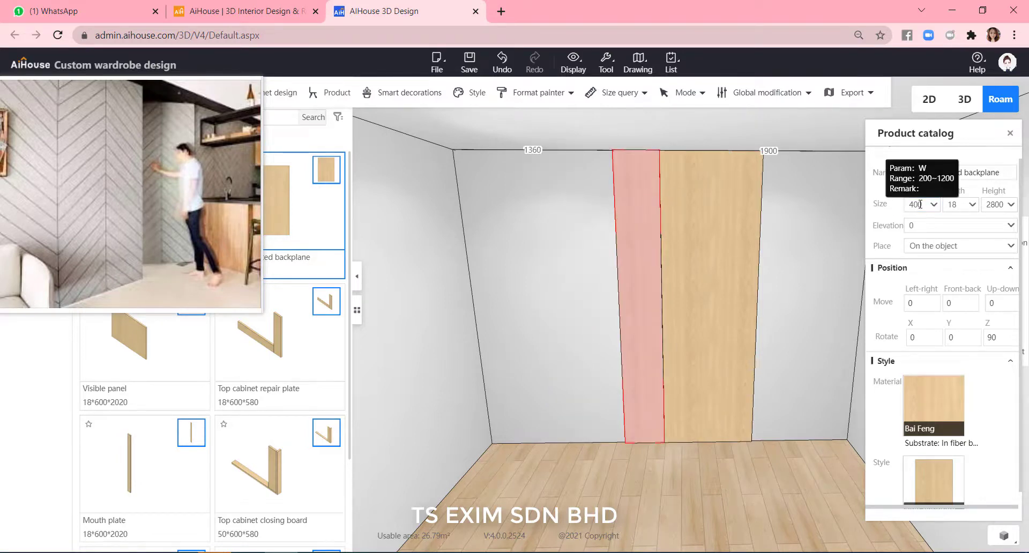
Widen the backplane to 1760 mm and set its distance from the side wall to 0
drag(922, 204, 878, 203)
text(1760)
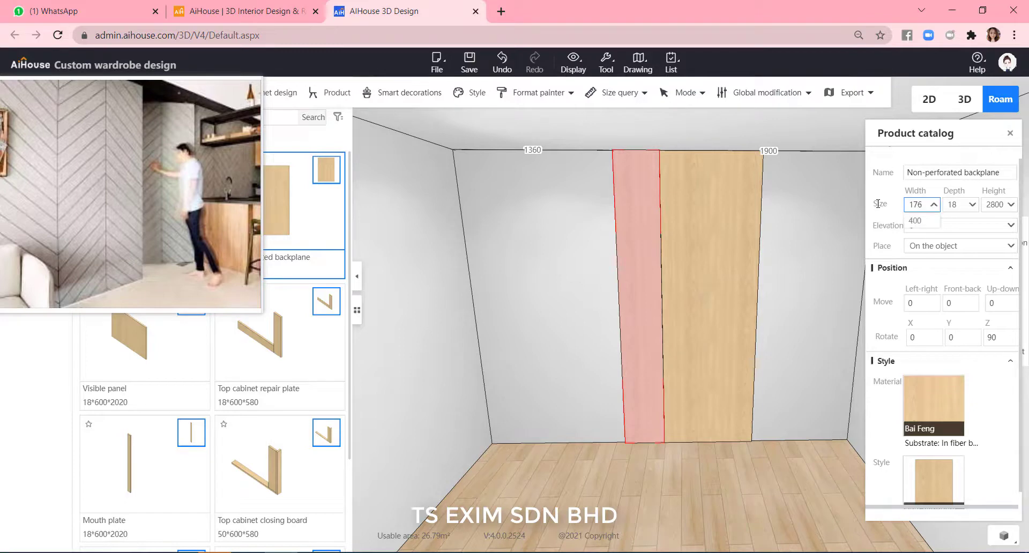
key(Return)
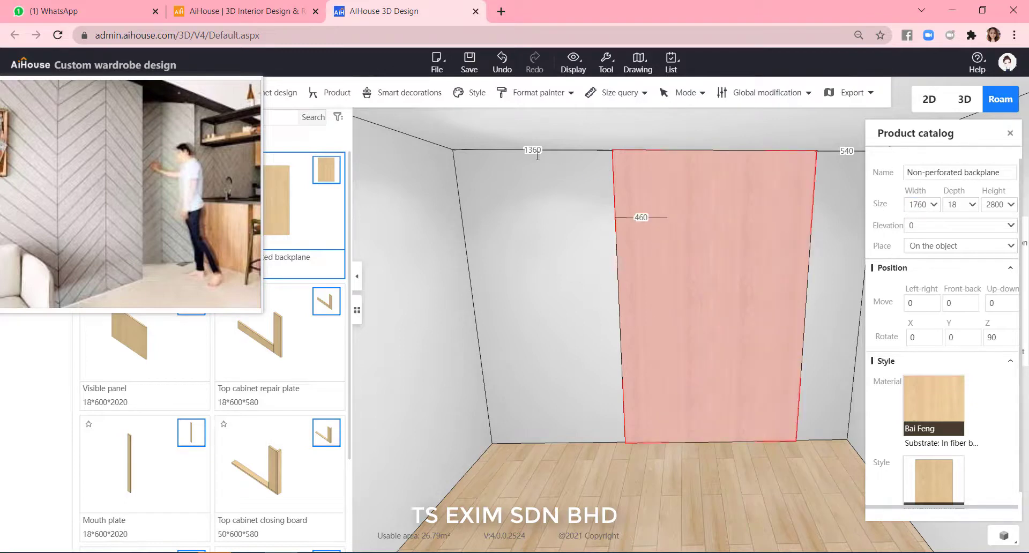
click(533, 151)
text(0)
key(Return)
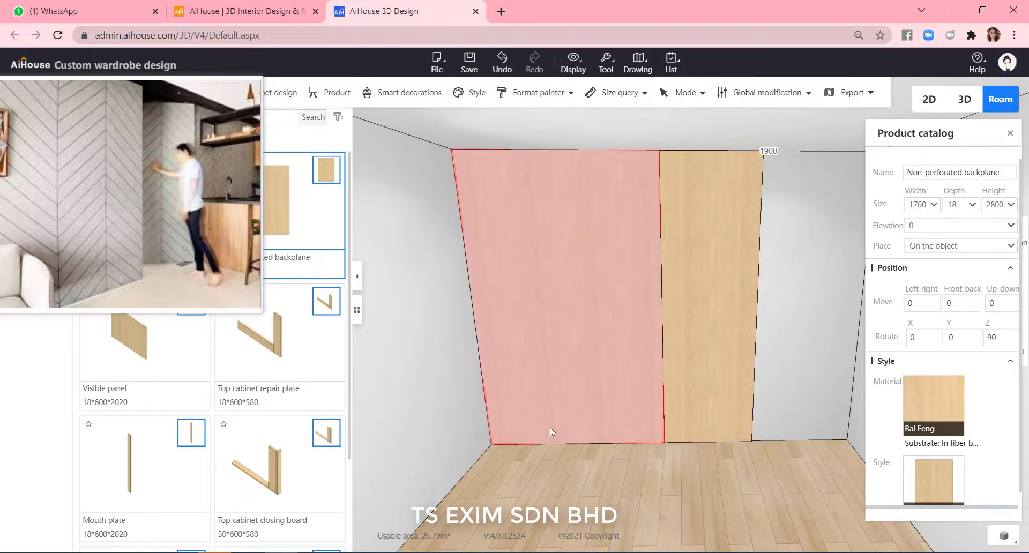
click(632, 480)
key(w)
key(d)
key(a)
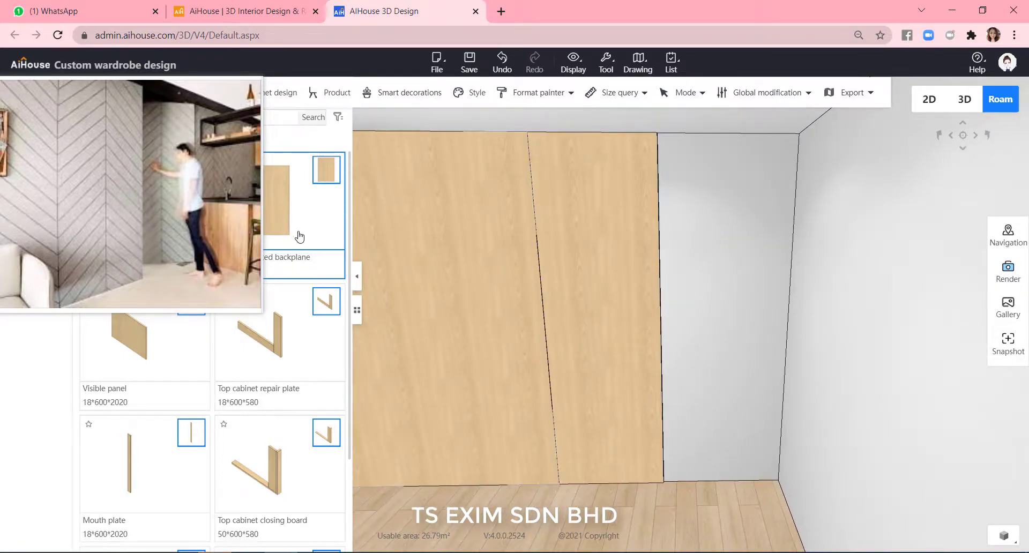
Place a second Non-perforated backplane on the narrower wall section and set its distance from the door to 0
drag(298, 234, 693, 393)
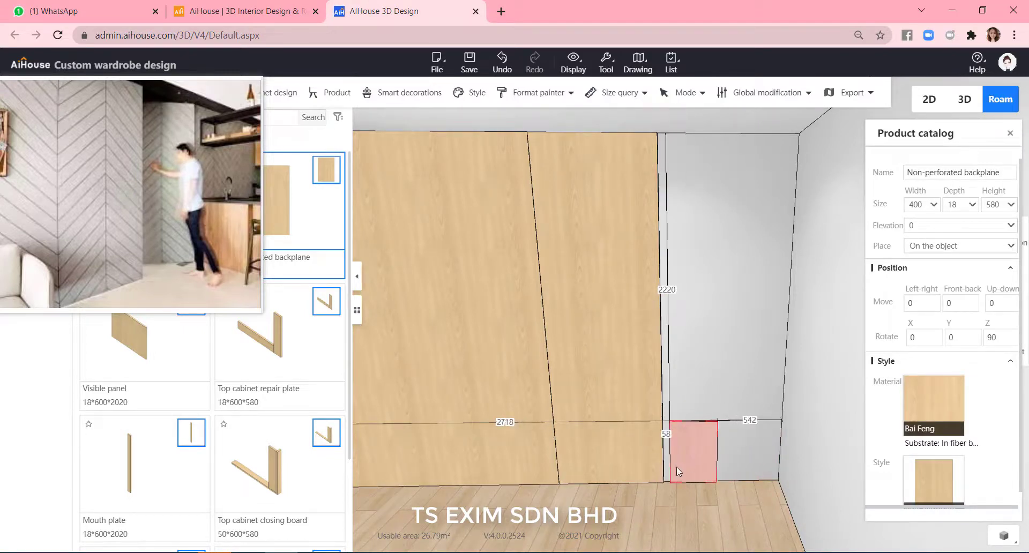
click(665, 435)
text(0)
key(Return)
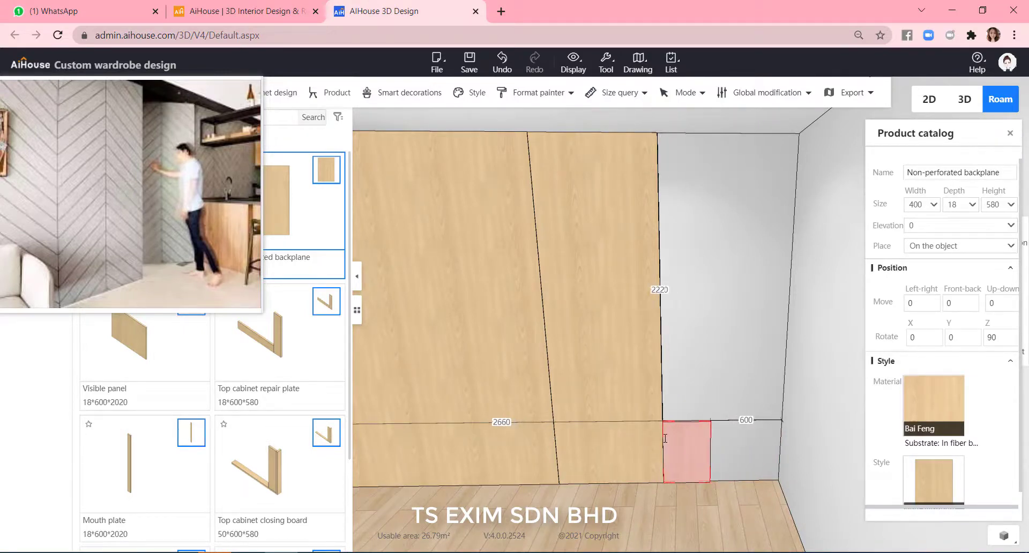
Set the second backplane's height to 2800 mm and its width to 1000 mm
drag(972, 205, 963, 204)
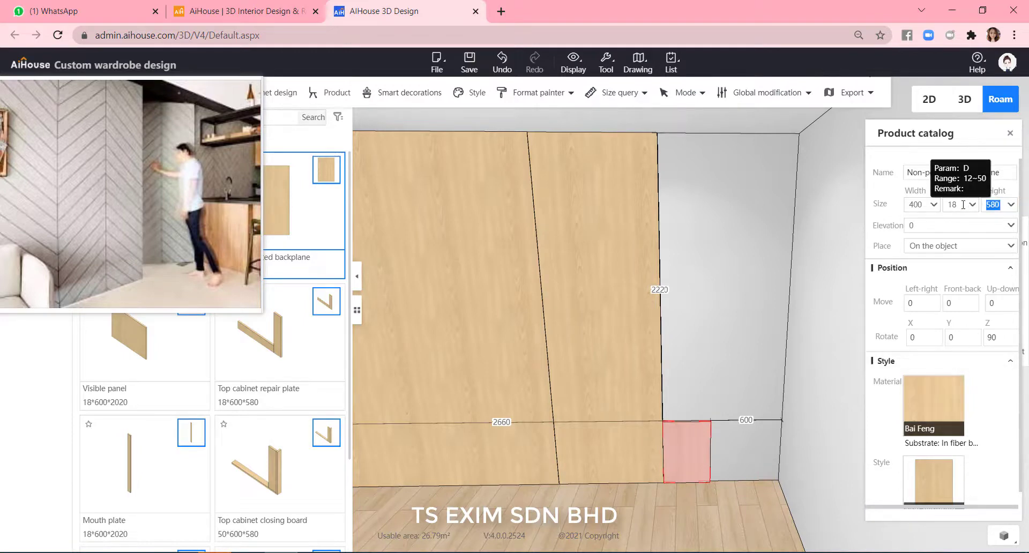
text(2800)
key(Return)
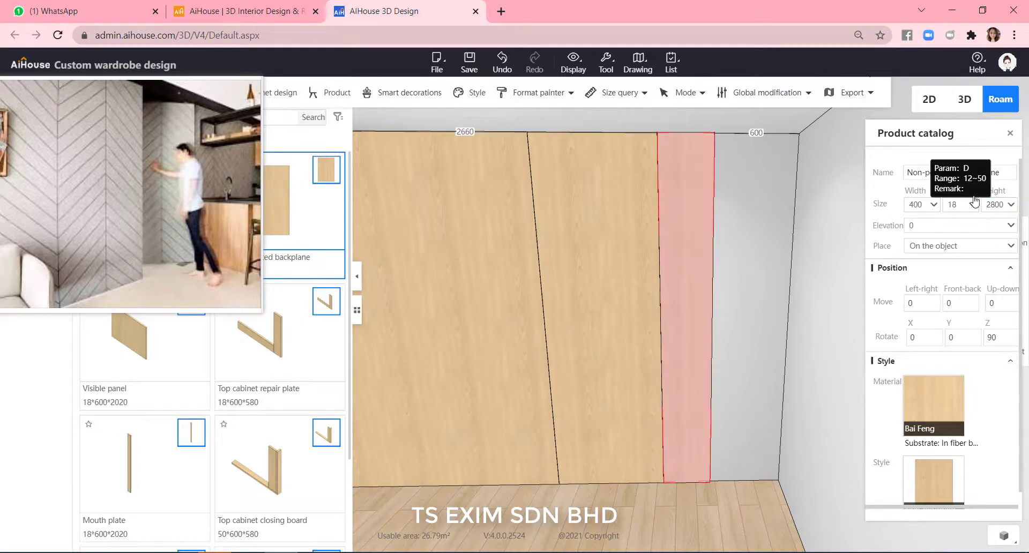
drag(929, 204, 894, 203)
text(1000)
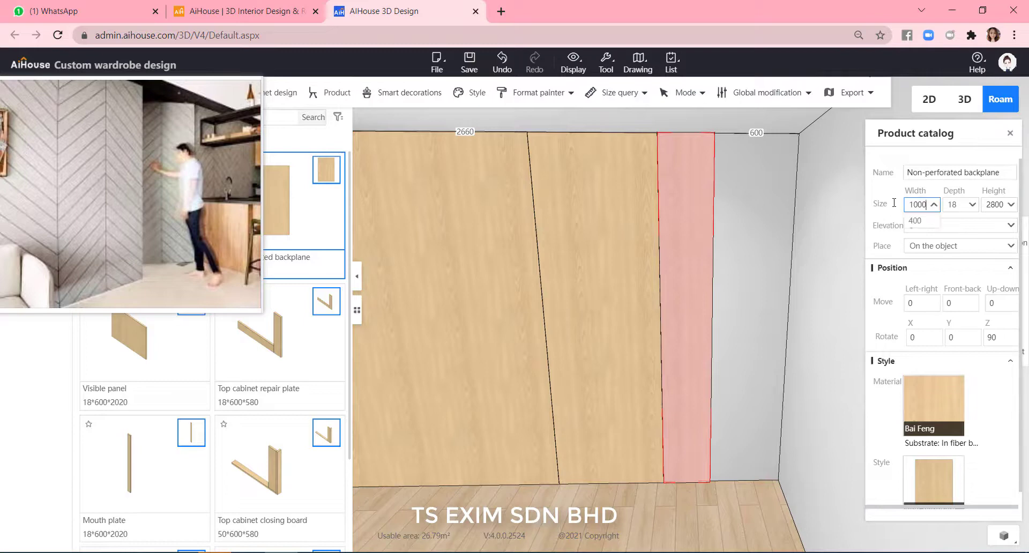
key(Return)
scroll(812, 445, down, 2)
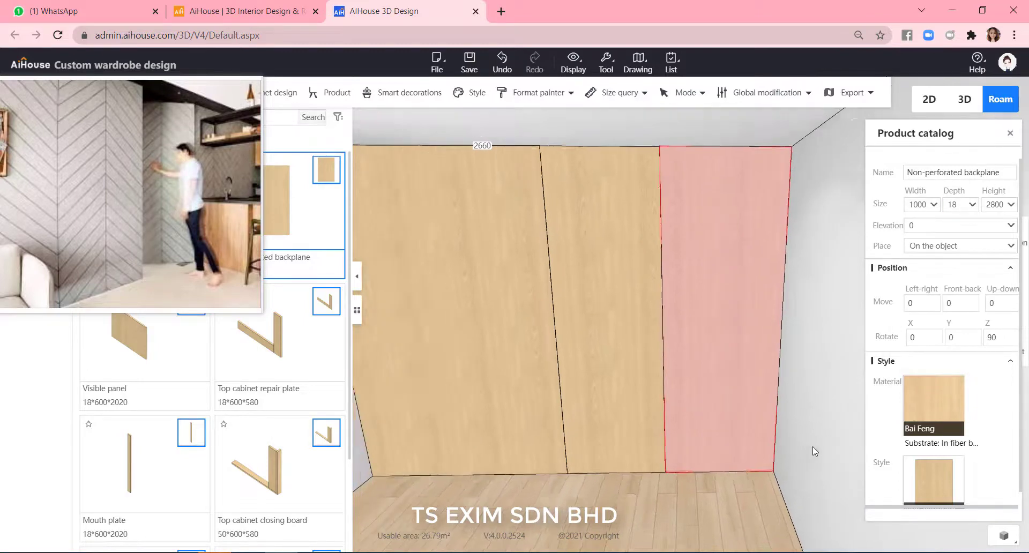
click(770, 497)
key(a)
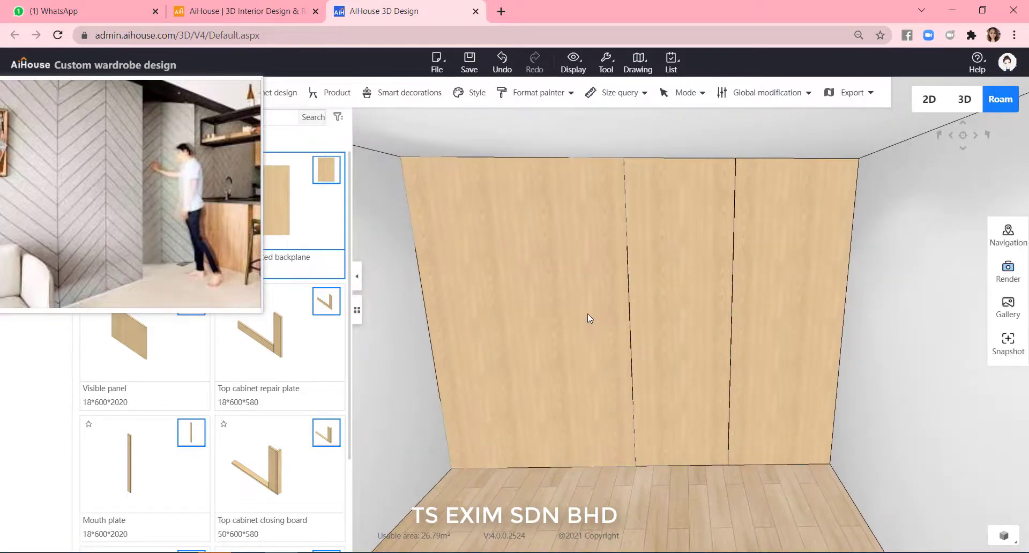
Apply the HOLLOWED SHINY material from the personal material library to the wider backplane
click(588, 315)
mouse_move(934, 419)
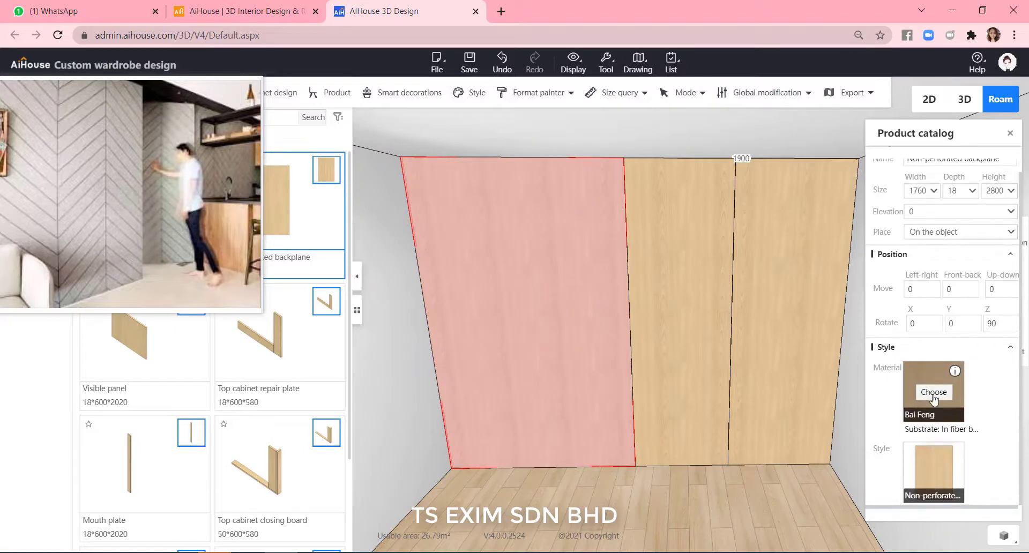
click(934, 399)
click(390, 171)
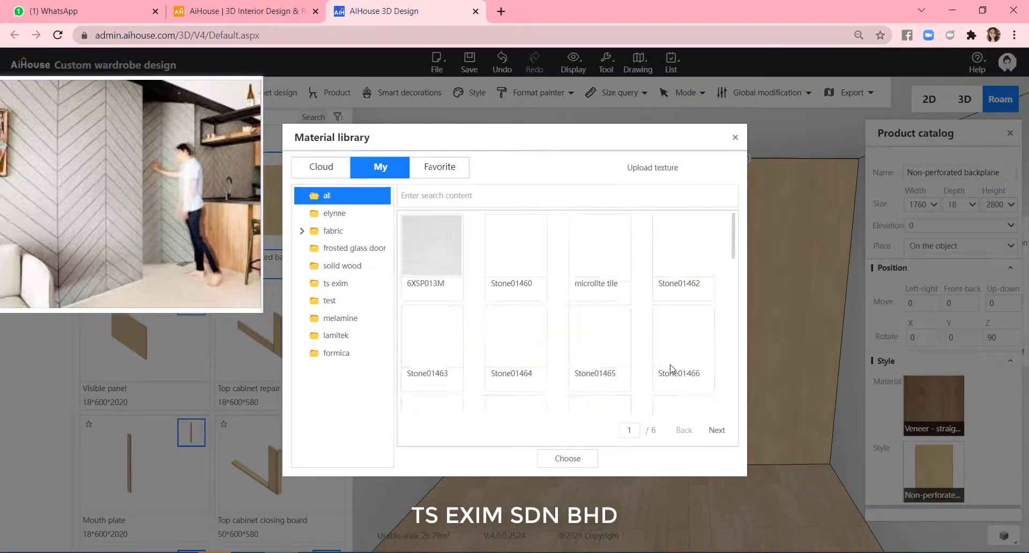
scroll(684, 375, down, 2)
scroll(684, 375, down, 6)
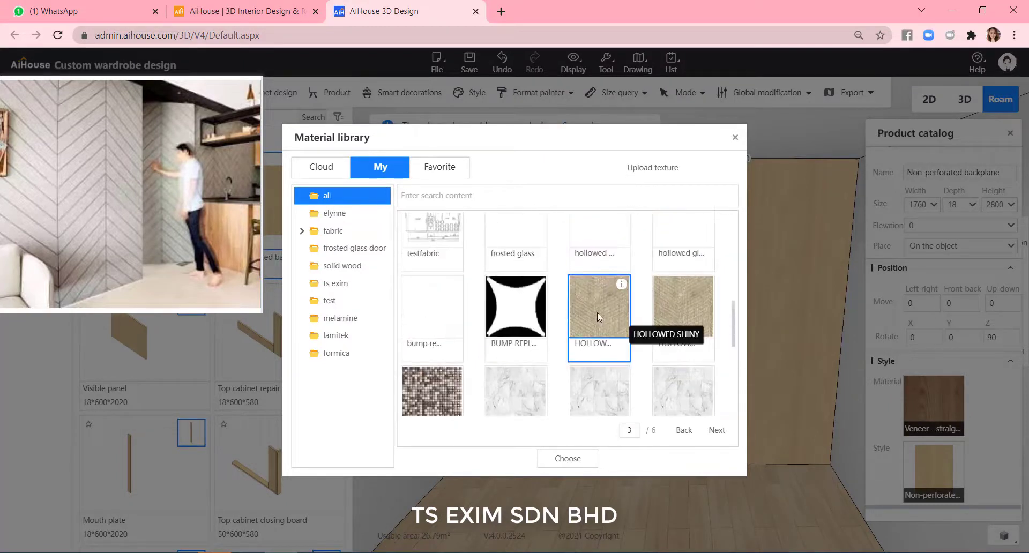
double_click(597, 313)
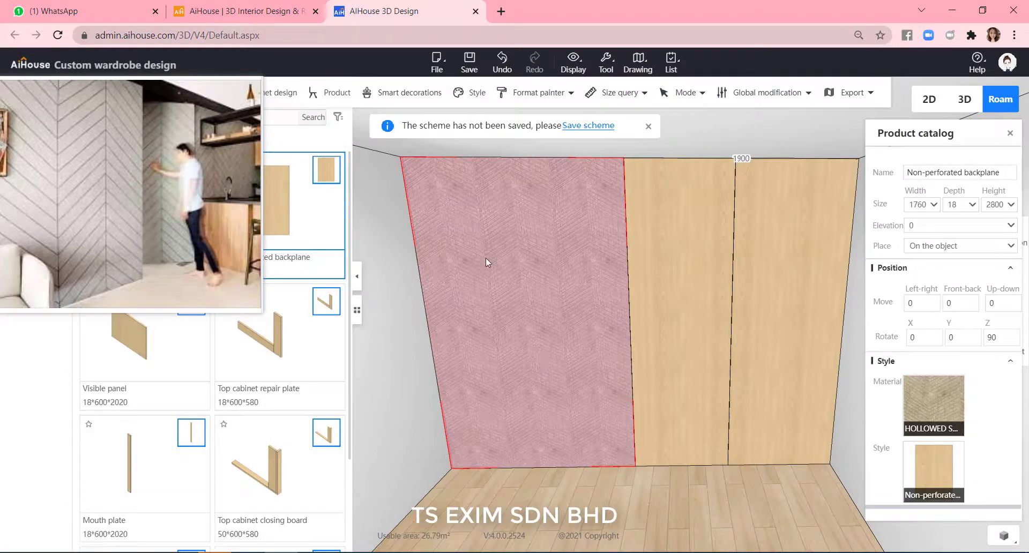
Copy the wide backplane's material onto the door leaf and the narrower backplane with the Material painter
right_click(513, 258)
mouse_move(588, 507)
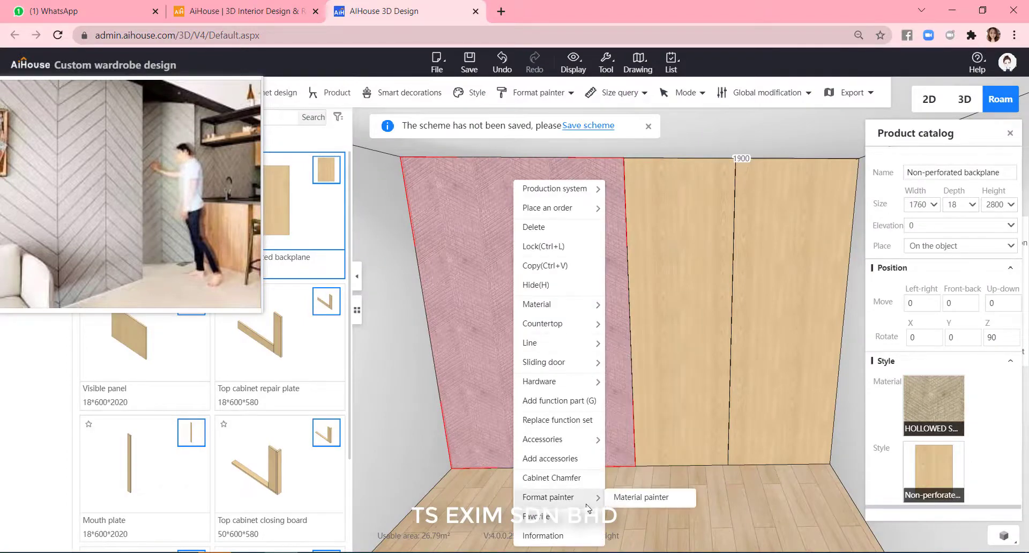
click(641, 497)
click(691, 343)
click(802, 314)
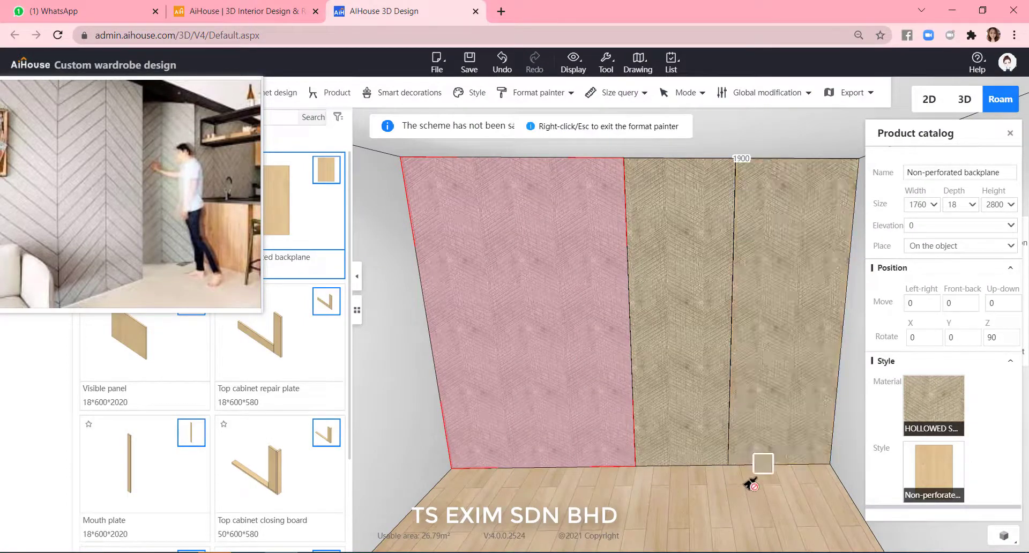
right_click(742, 494)
click(677, 494)
drag(620, 507, 659, 498)
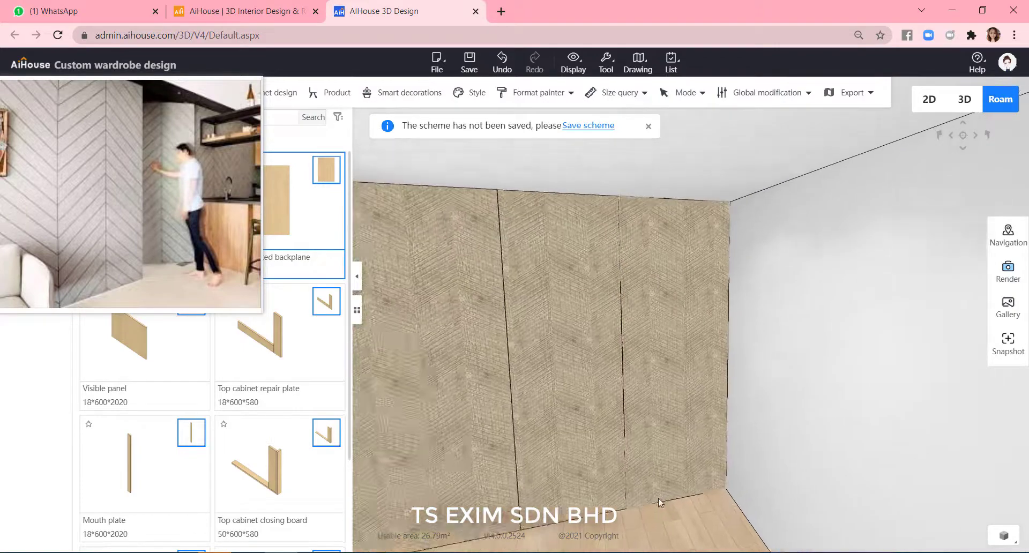
click(648, 126)
drag(795, 386, 846, 367)
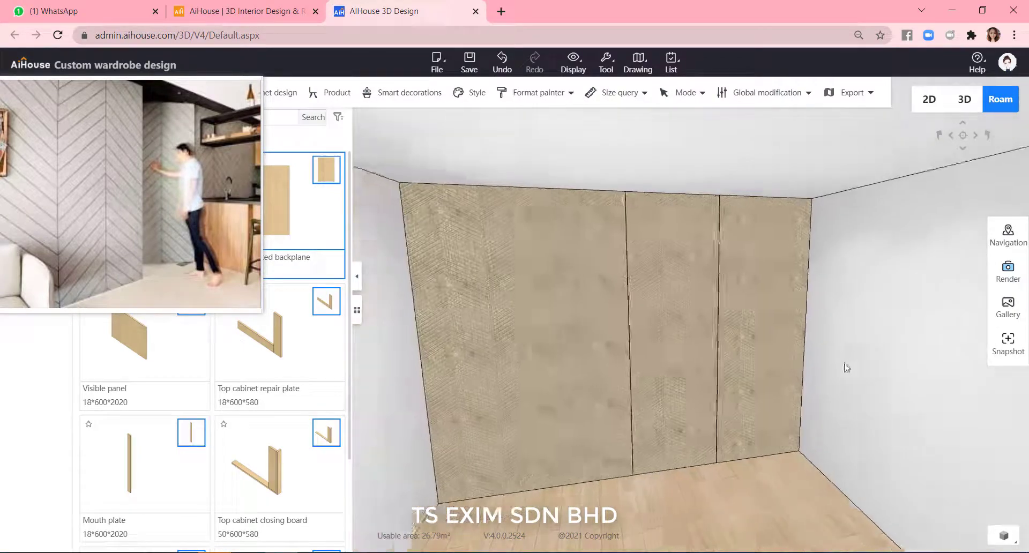
drag(769, 488, 730, 393)
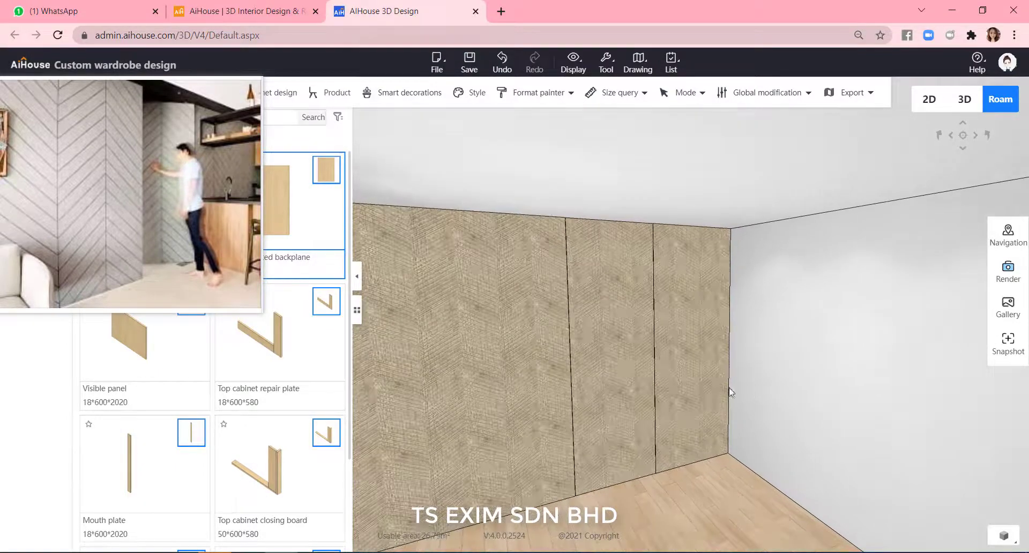
Open the door leaf and delete the cabinet's bottom plate in board selection mode
click(639, 378)
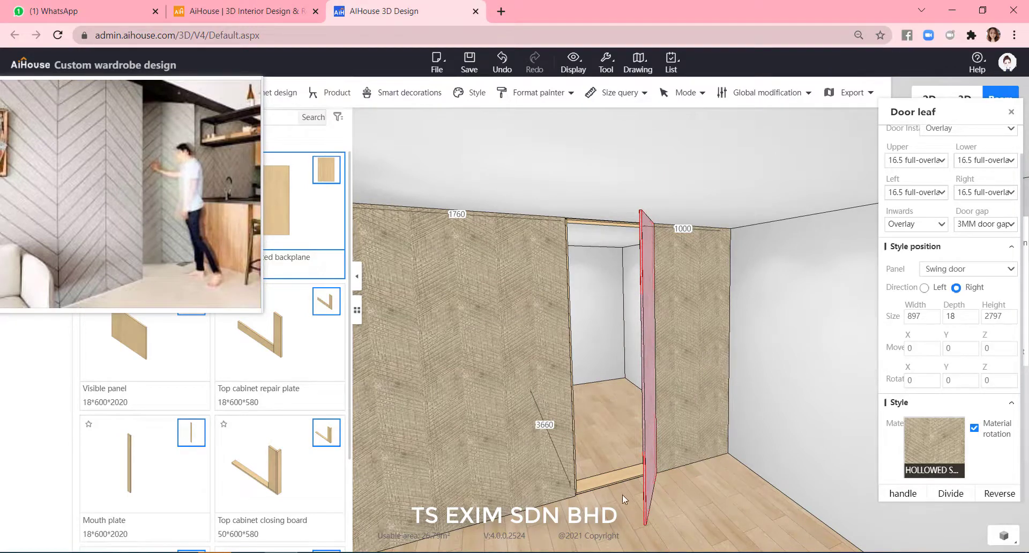
key(b)
click(611, 481)
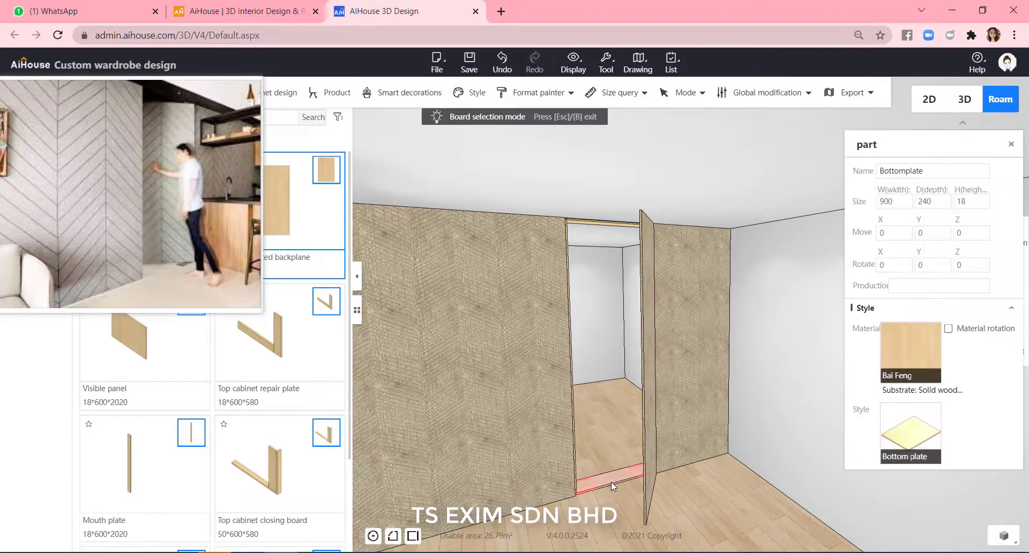
key(Delete)
right_drag(758, 455, 792, 473)
drag(852, 513, 861, 509)
right_drag(862, 510, 889, 509)
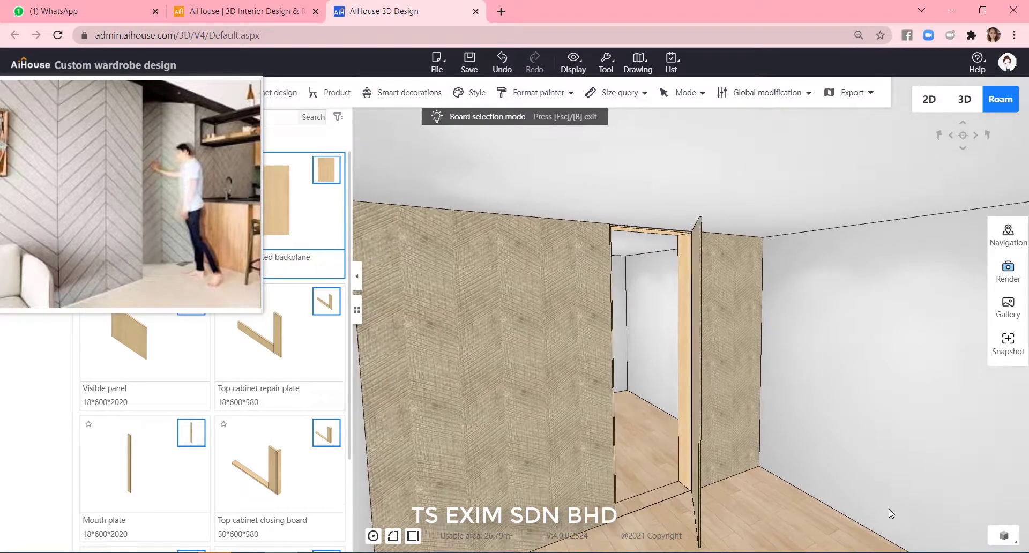
scroll(840, 402, up, 1)
key(Escape)
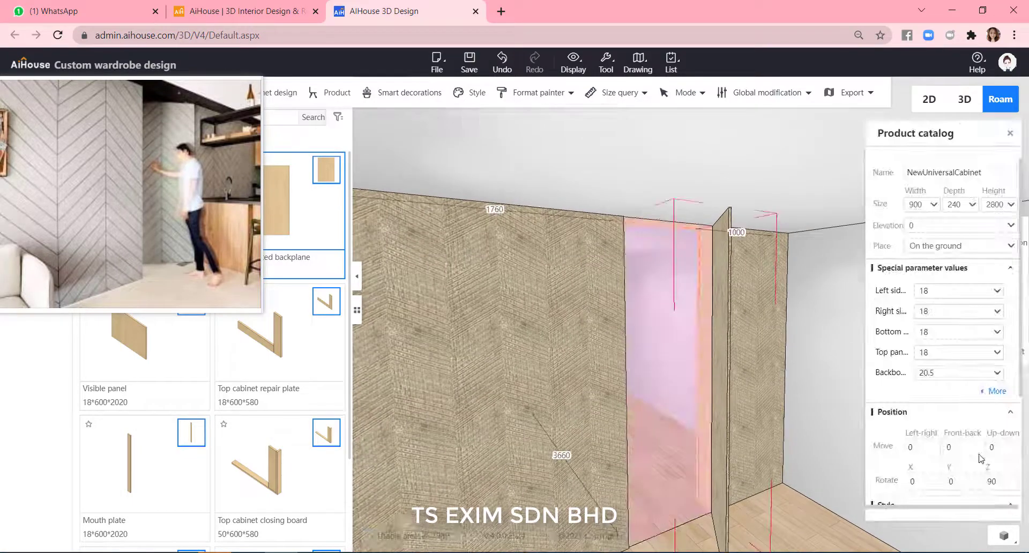
Search the Universal material library for "black" and apply Matt wood grain - Sri Lankan Fishbone Wood Black to the door cabinet
scroll(974, 441, down, 3)
click(934, 392)
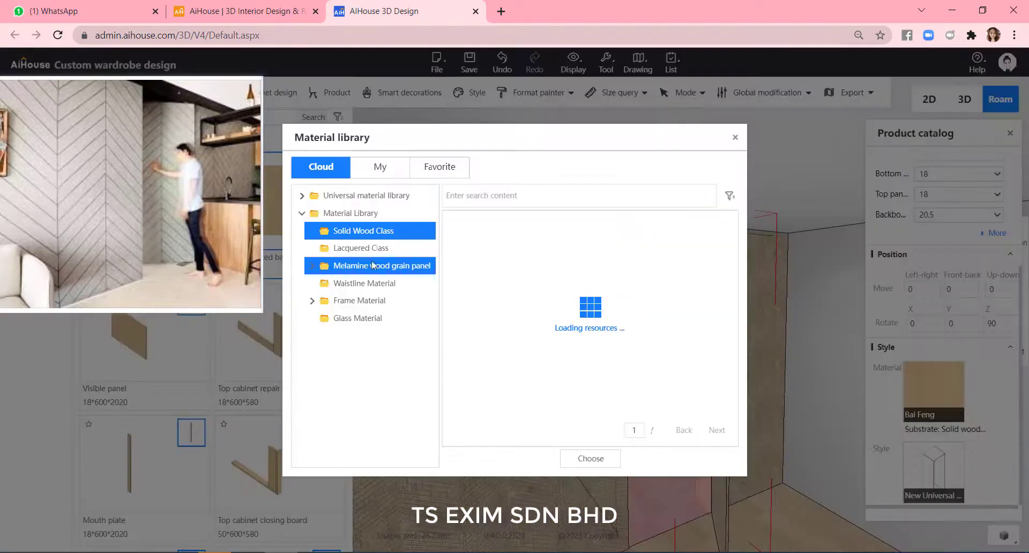
click(353, 198)
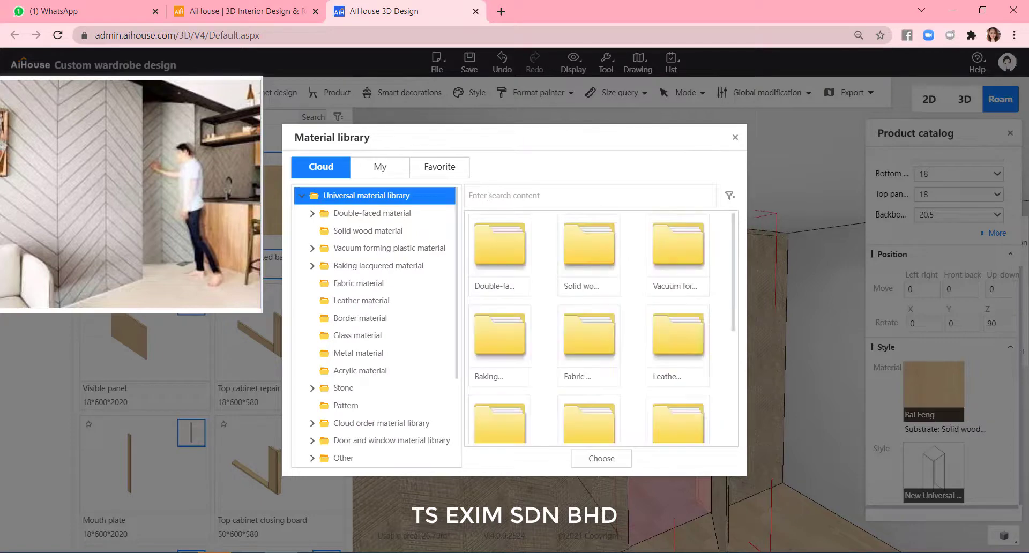
click(489, 196)
text(black)
key(Return)
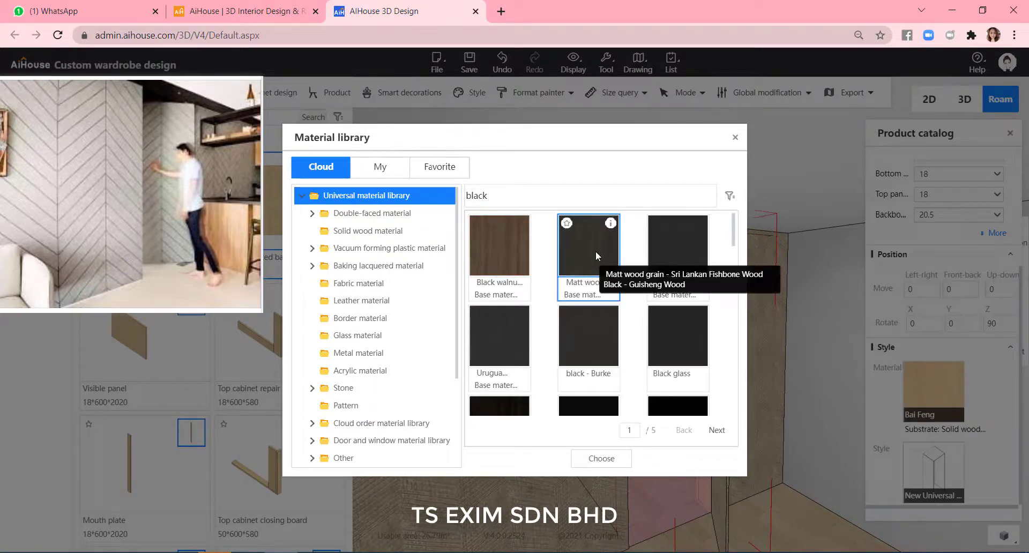
double_click(596, 250)
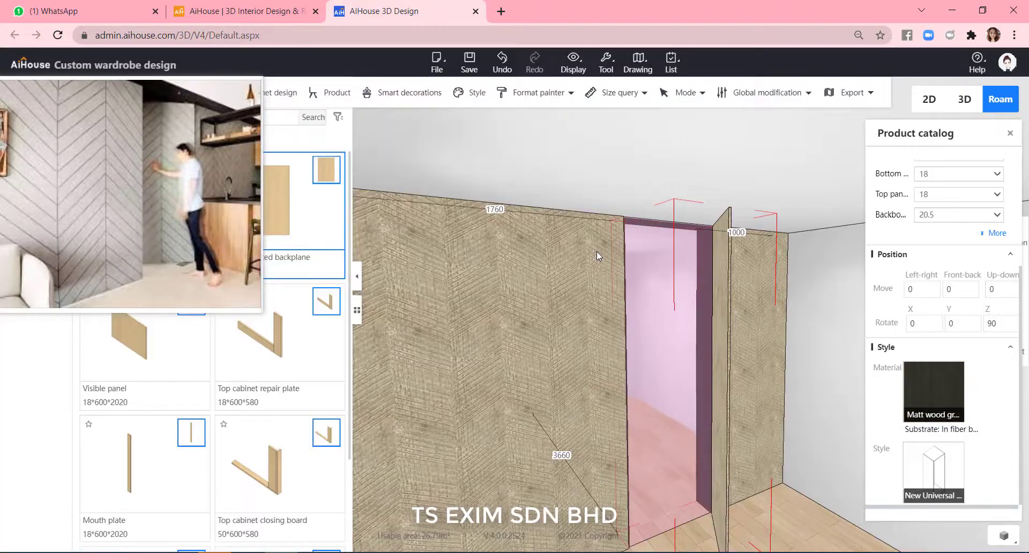
click(815, 486)
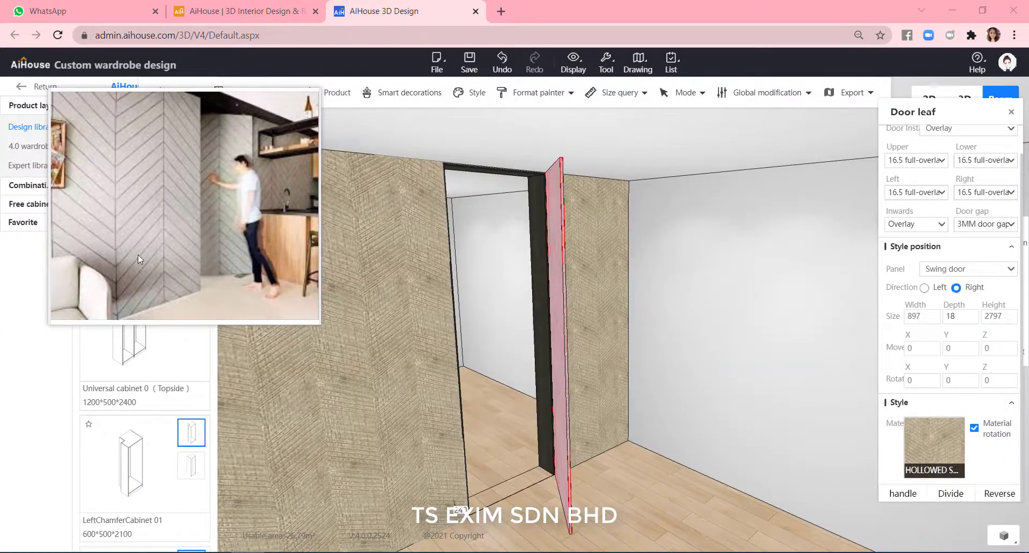
Close the door leaf in the doorway
scroll(654, 392, down, 2)
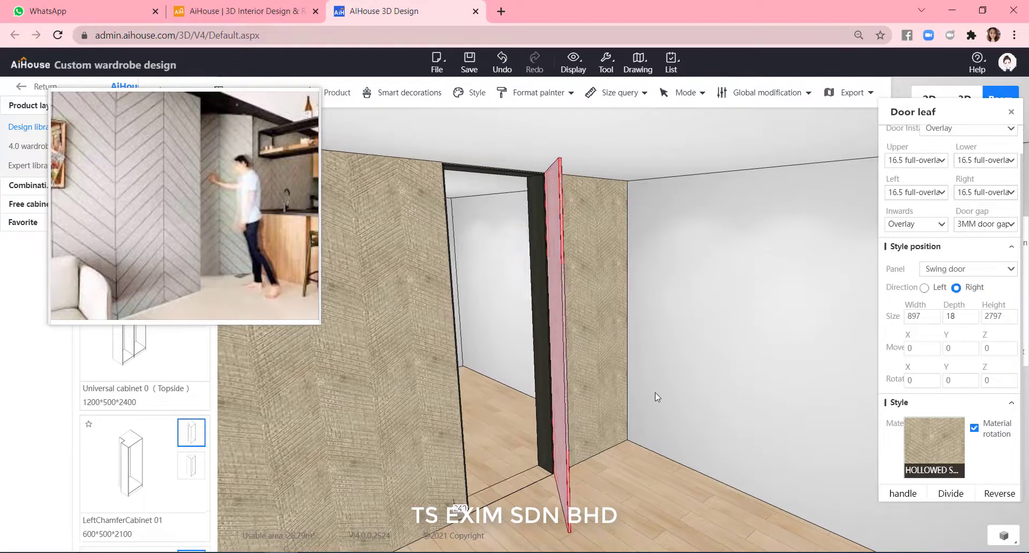
double_click(553, 347)
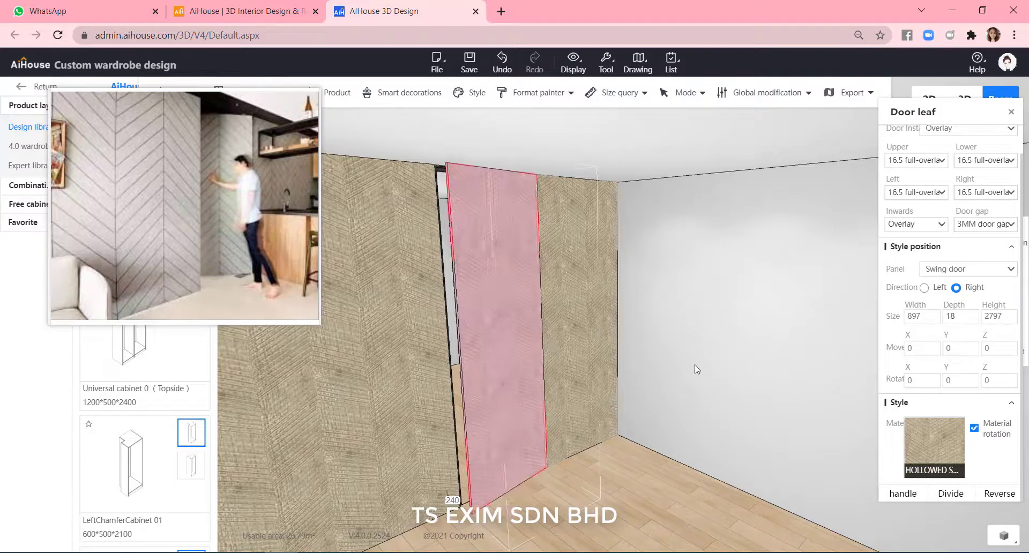
scroll(690, 356, down, 1)
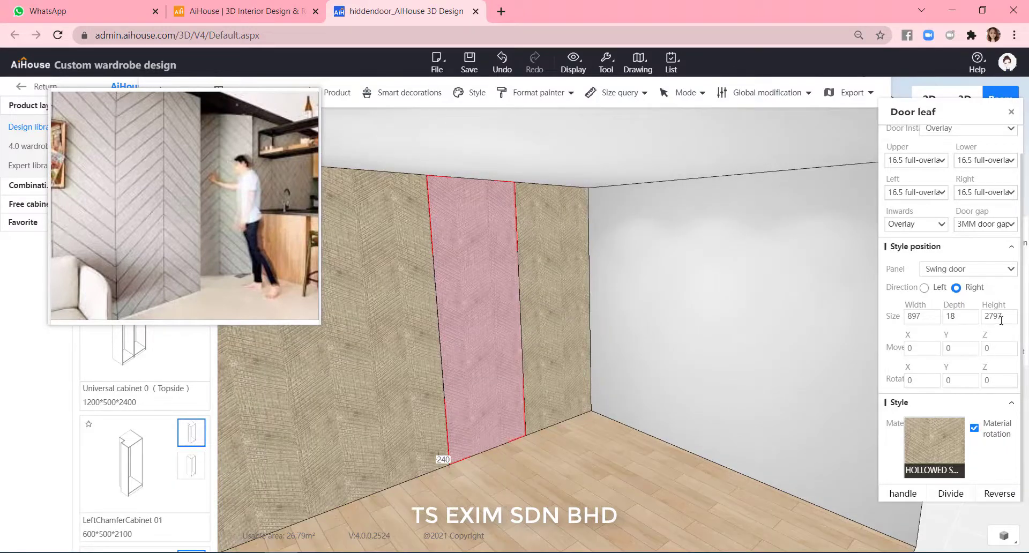
Set the door leaf's Z rotation to 90
click(1001, 381)
key(Return)
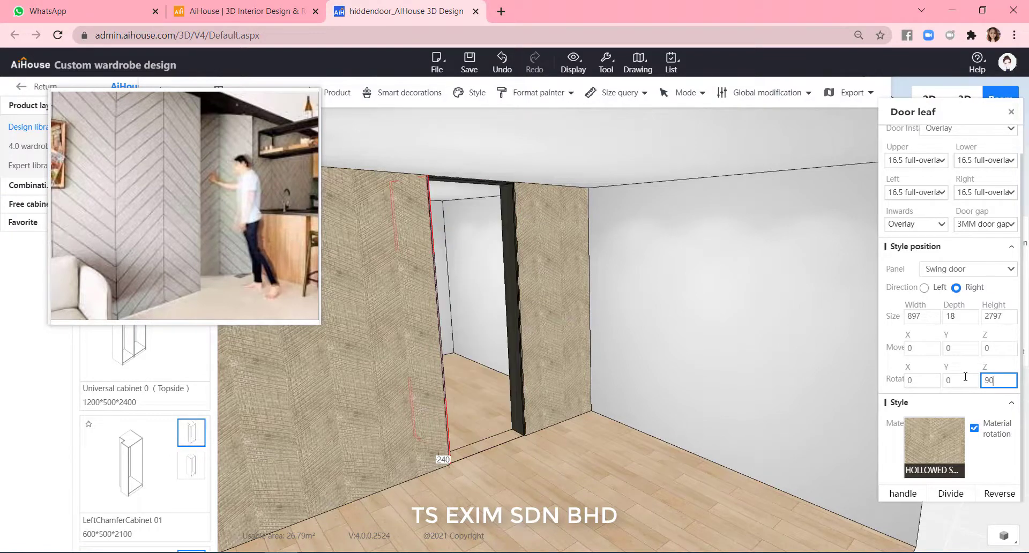
drag(663, 381, 563, 530)
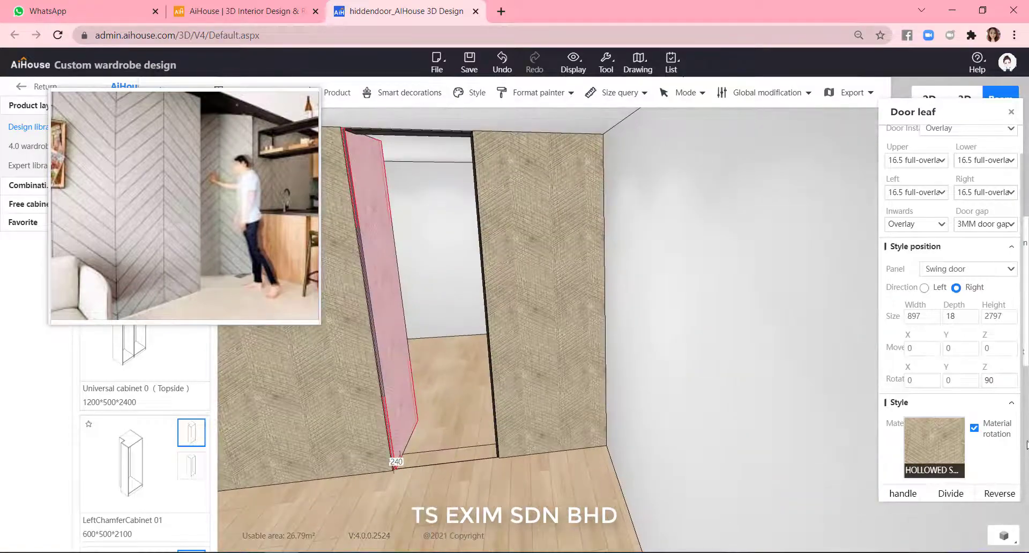
double_click(1000, 382)
key(Return)
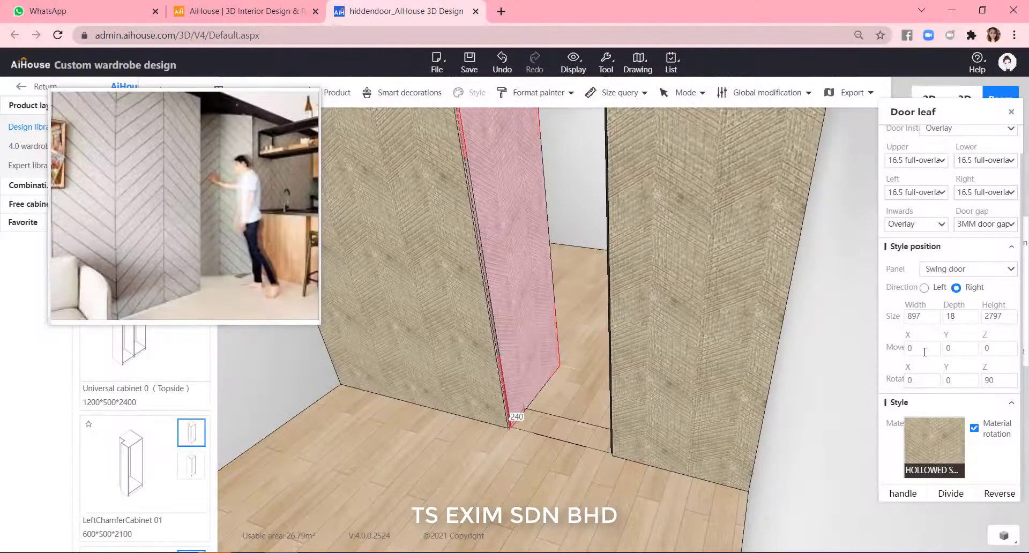
Set the door leaf's X move to 900 and its Z rotation to 180
click(924, 349)
key(Return)
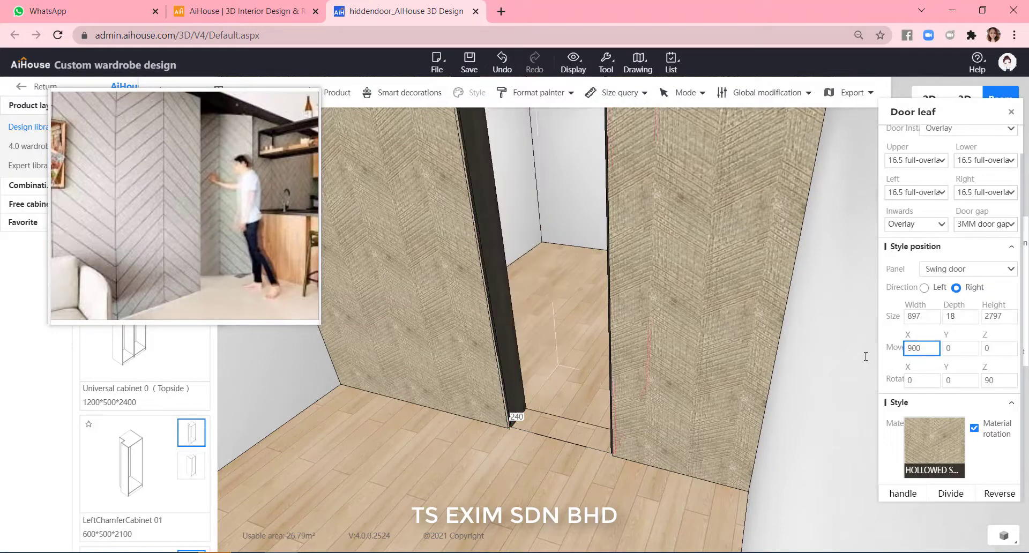
drag(661, 492, 815, 404)
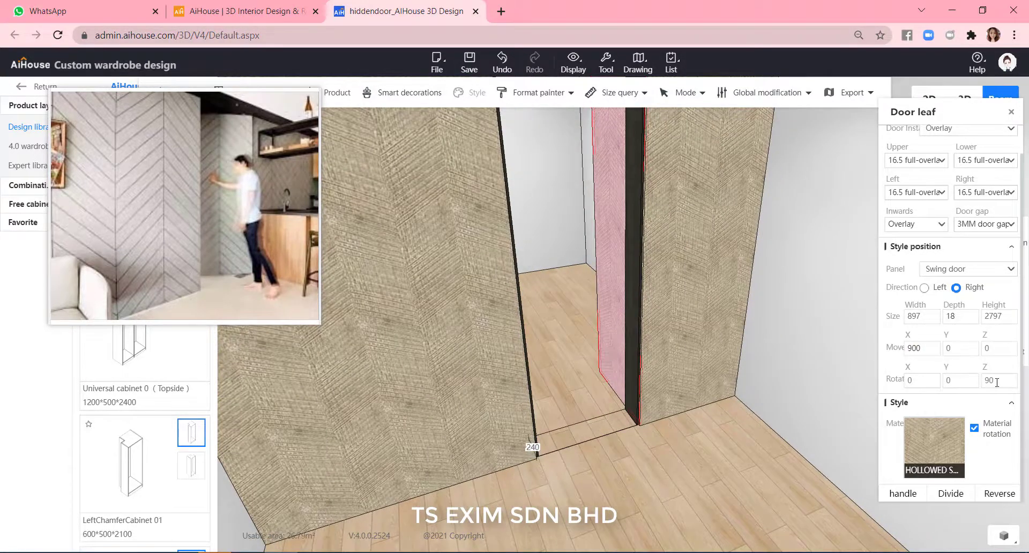
drag(997, 382, 978, 382)
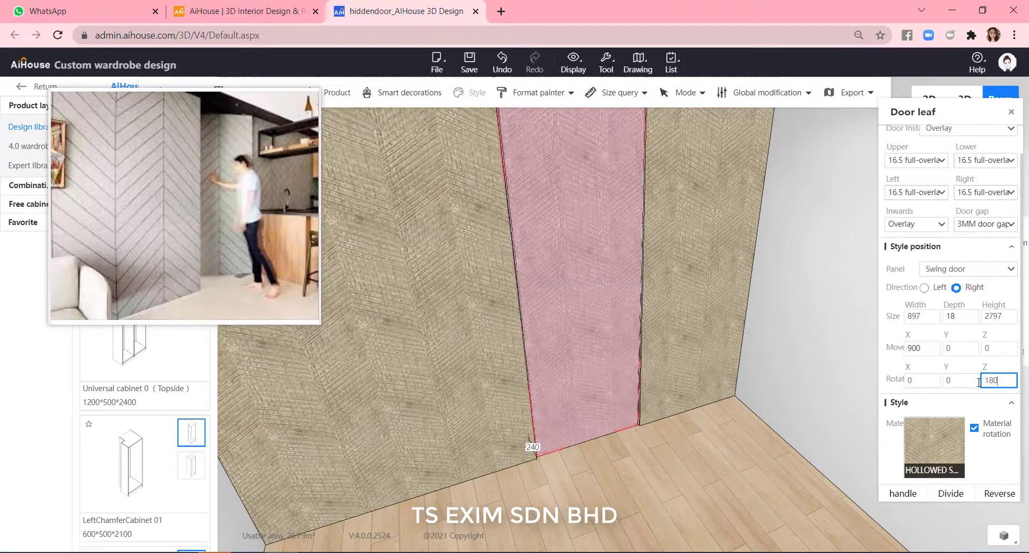
click(739, 442)
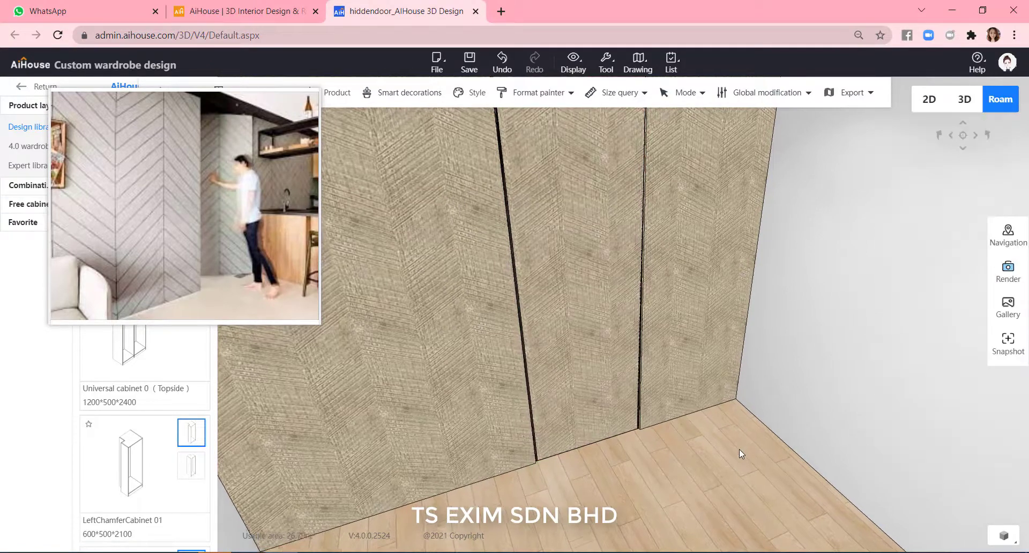
Set the door leaf's Y move to 18
click(583, 355)
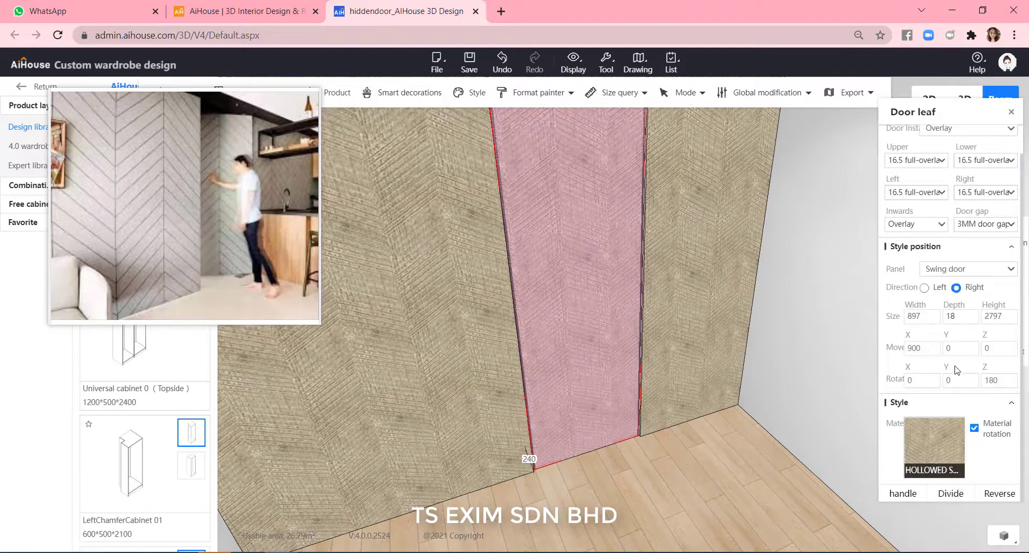
drag(959, 346, 947, 346)
click(739, 424)
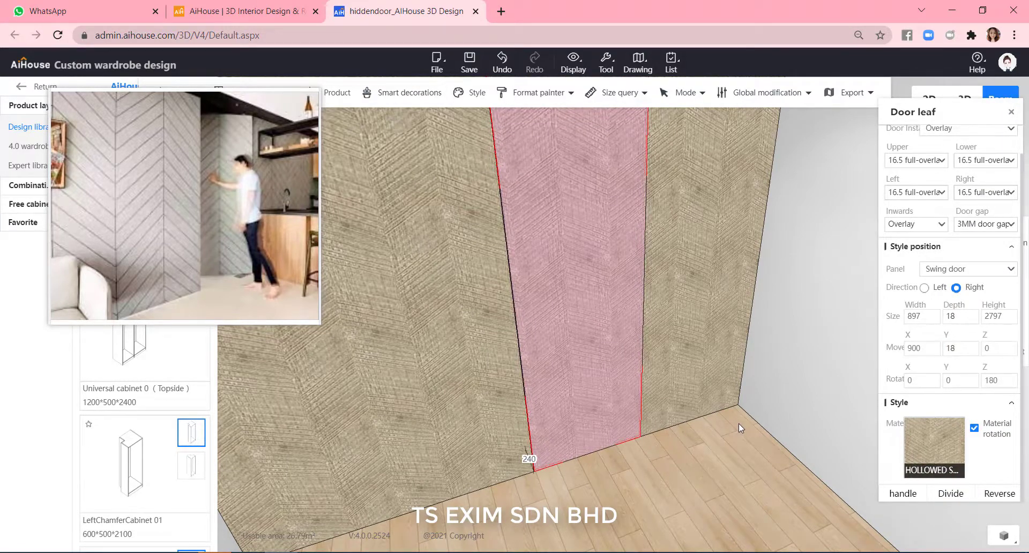
drag(772, 427, 790, 409)
scroll(799, 383, down, 3)
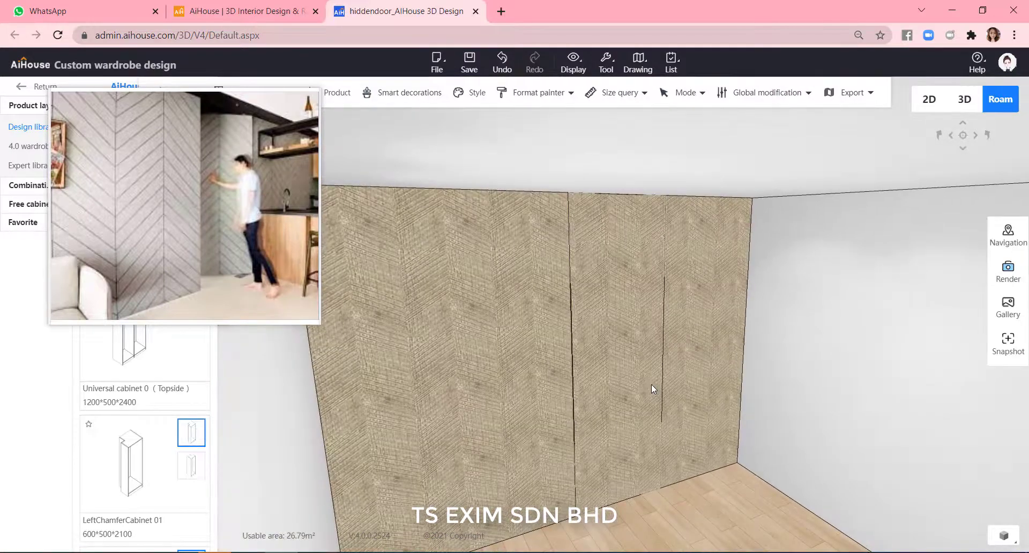
Open the door leaf and change its swing direction to Left
click(650, 384)
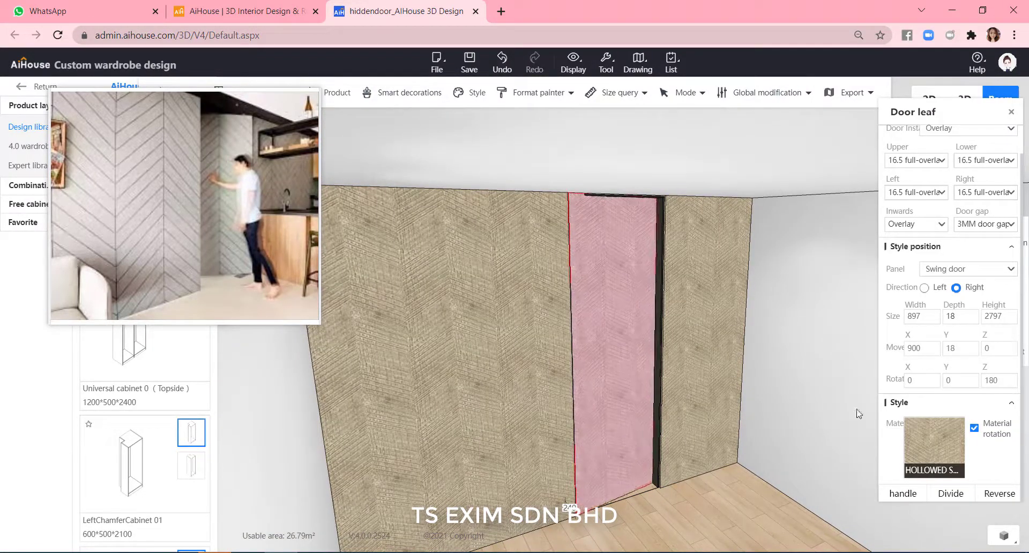
click(923, 288)
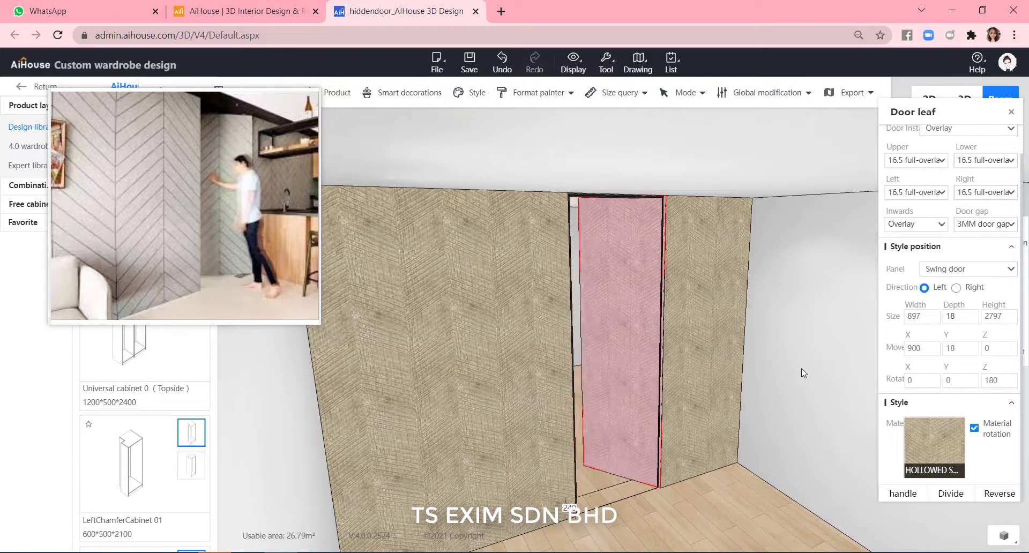
drag(795, 438, 808, 374)
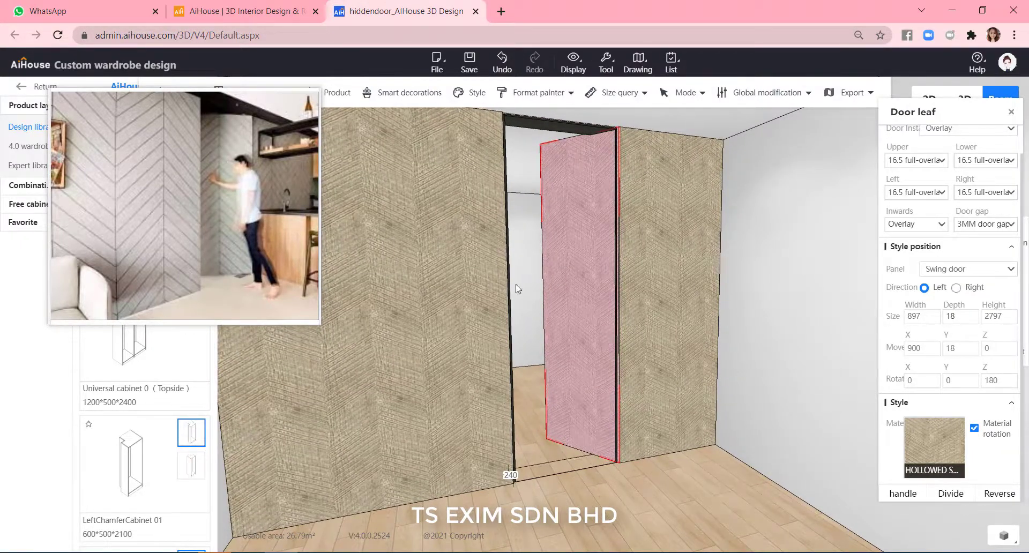
Set the door leaf's height to 2782
click(1005, 316)
key(BackSpace)
key(BackSpace)
text(8)
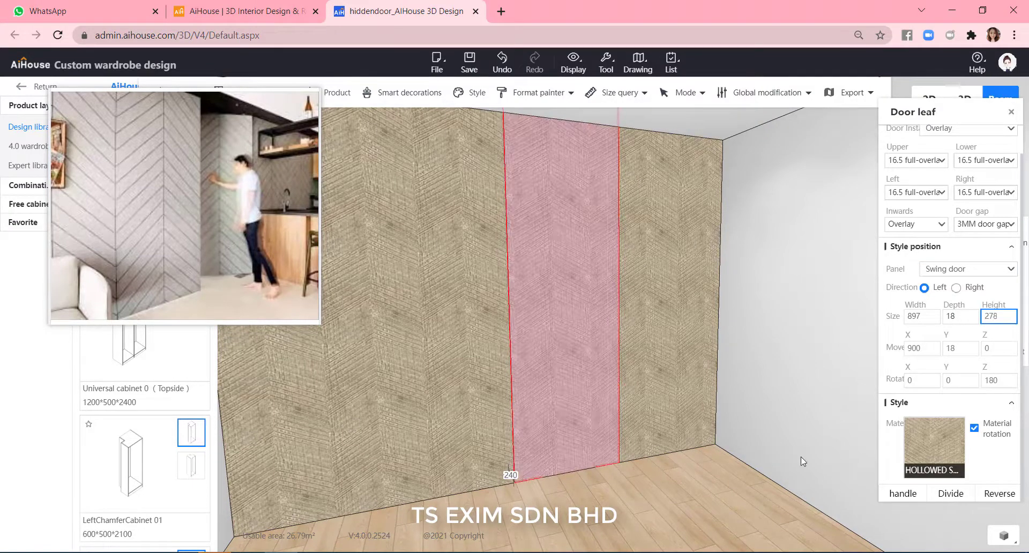
text(2)
key(Return)
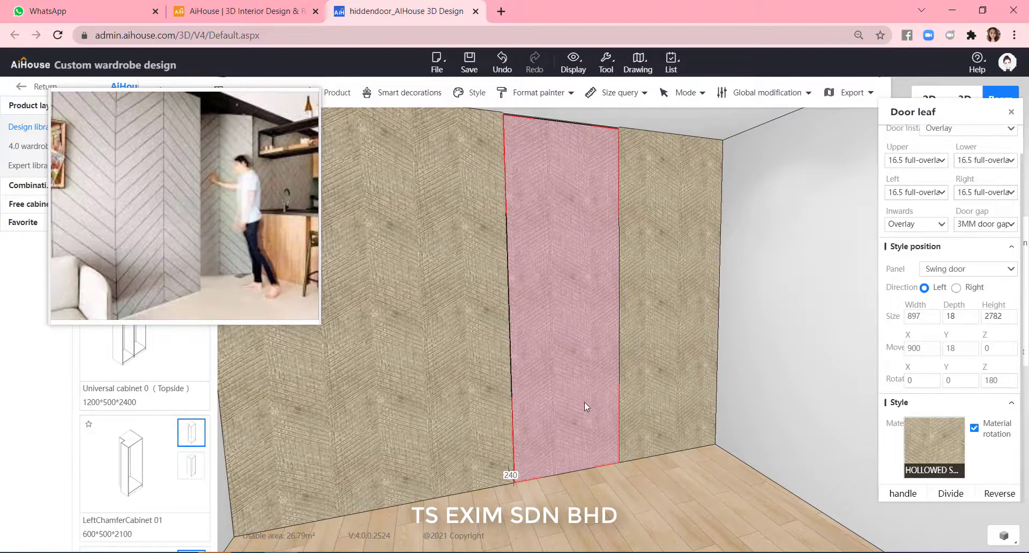
Swing the shortened door leaf open and deselect it to view the whole panelled wall
double_click(572, 399)
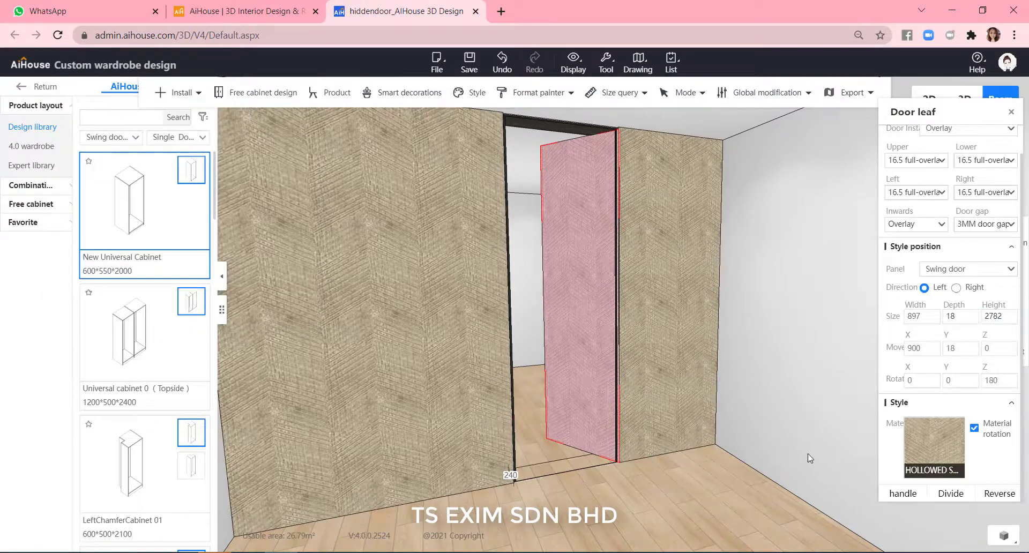
click(808, 453)
scroll(817, 462, down, 3)
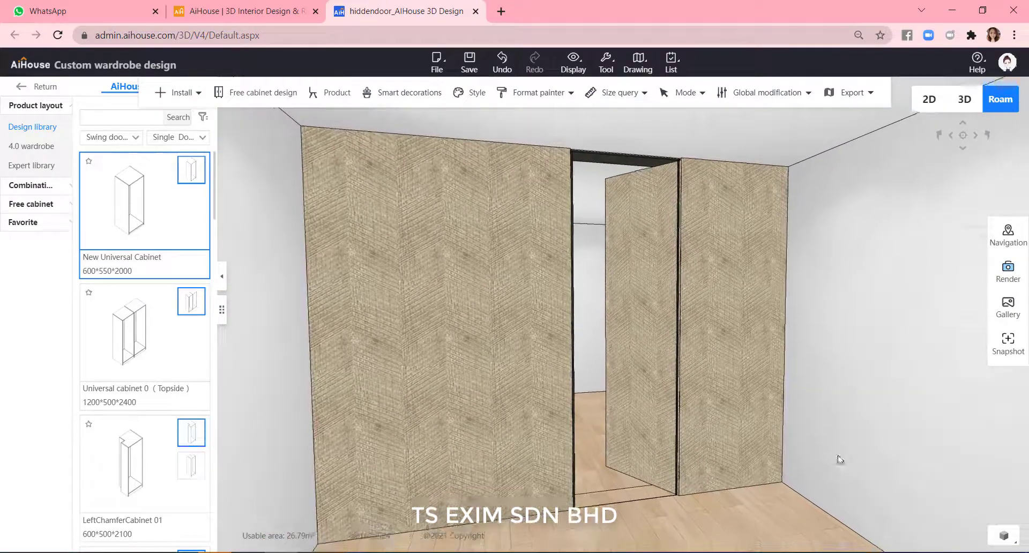